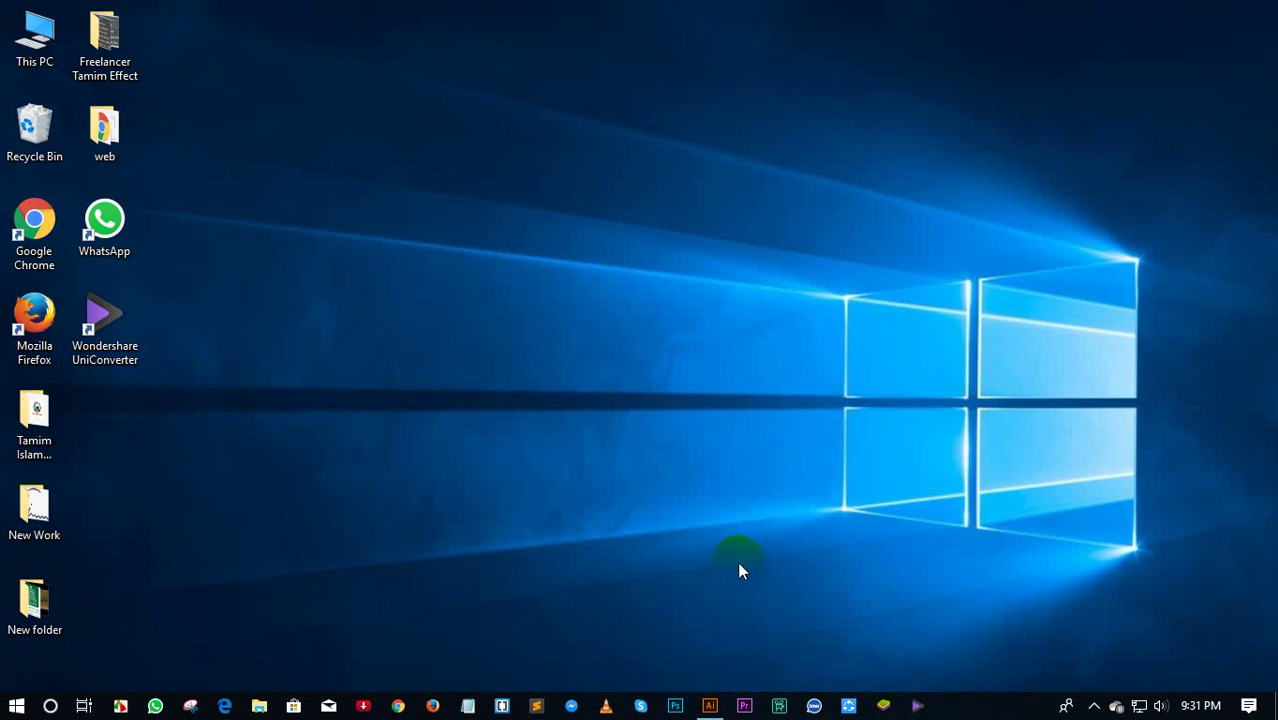
- Refresh the Windows desktop, then bring up Illustrator with the blank Untitled-1 document
{"action": "right_click", "coordinate": [701, 292]}
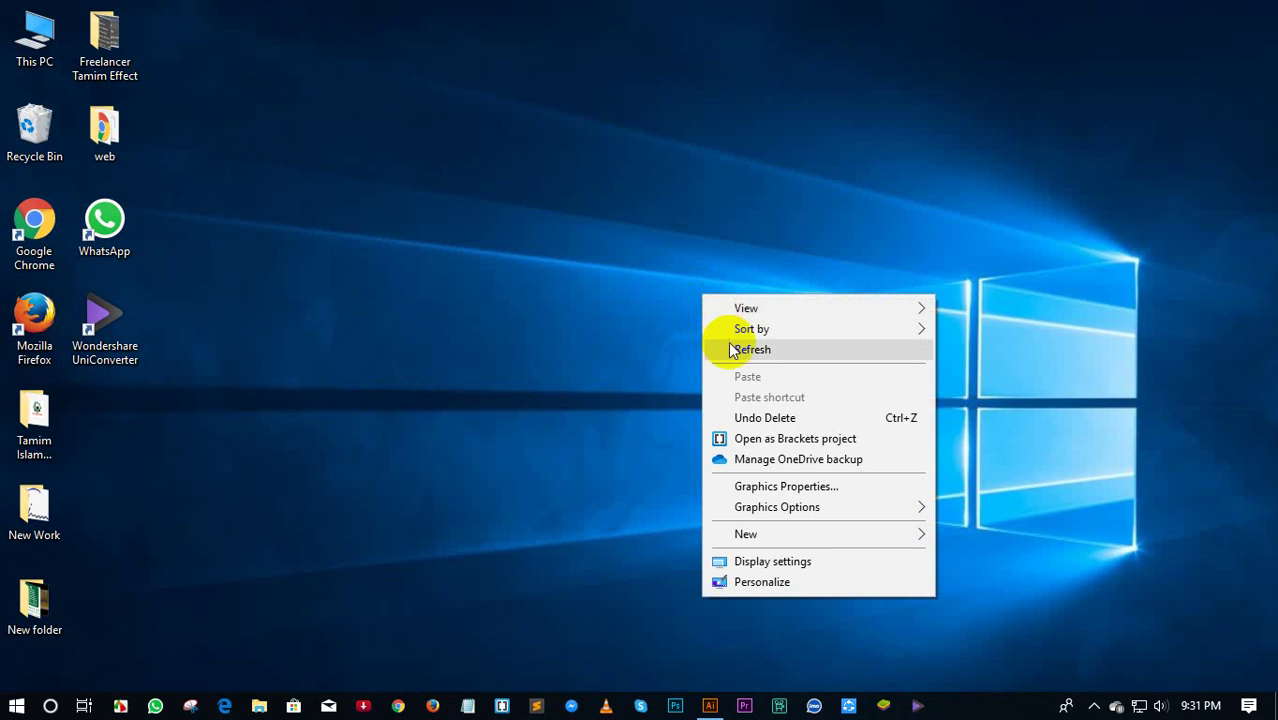
{"action": "left_click", "coordinate": [724, 344]}
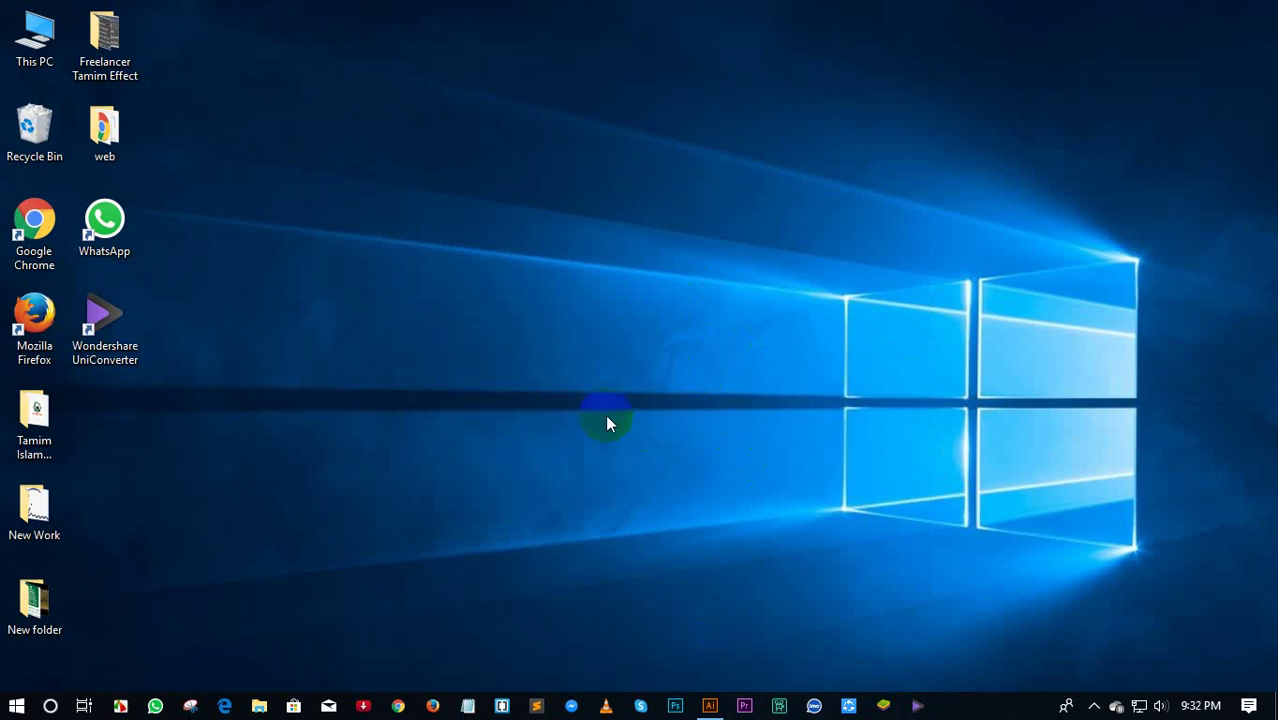
{"action": "left_click", "coordinate": [711, 706]}
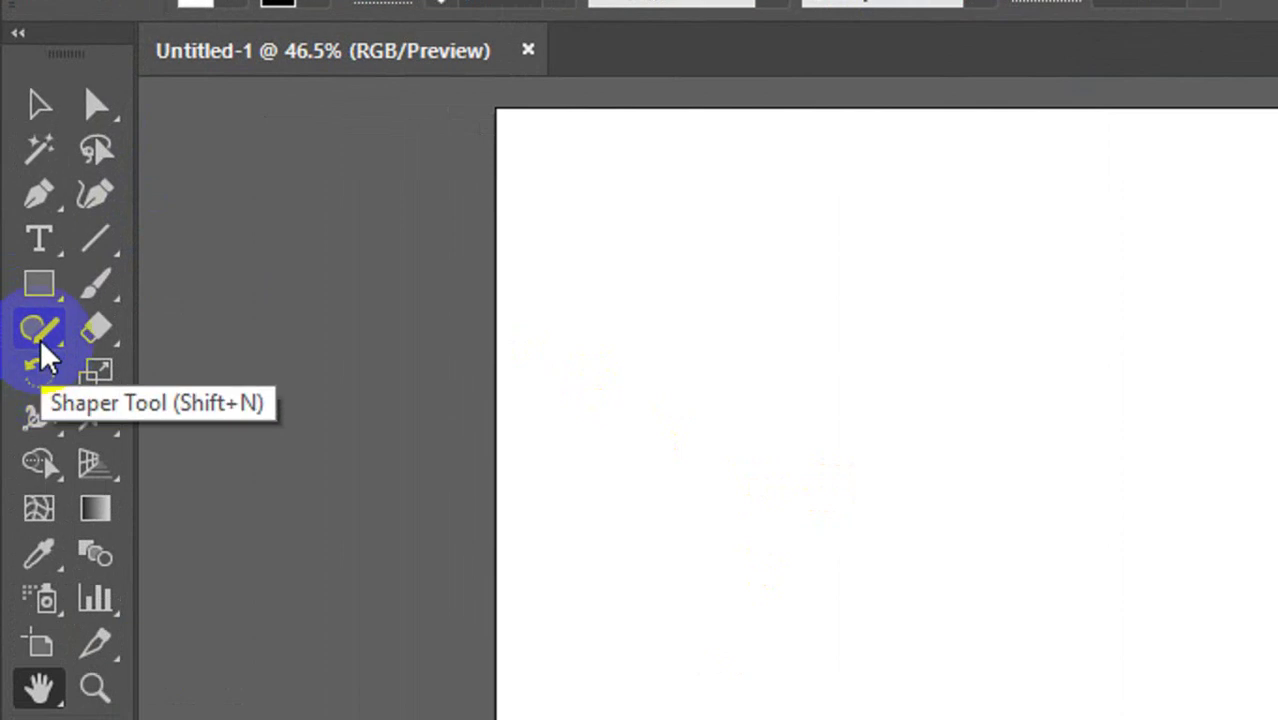
{"action": "right_click", "coordinate": [41, 374]}
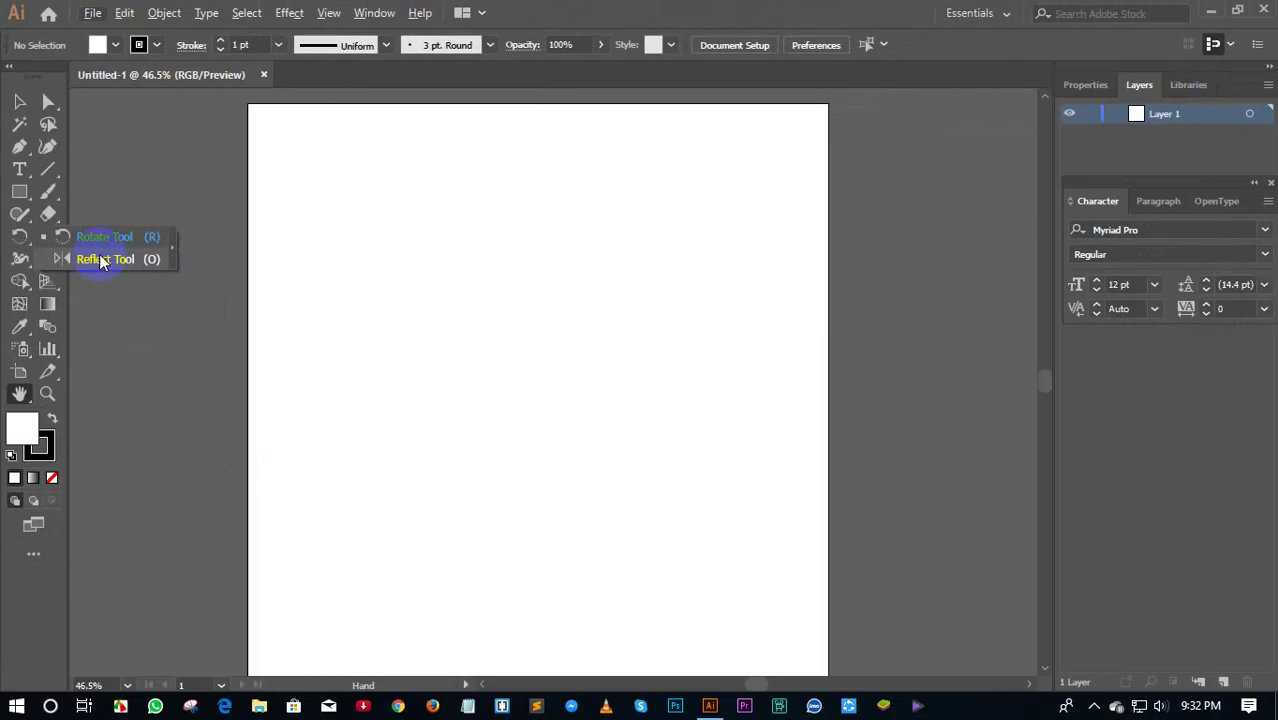
{"action": "left_click_drag", "start_coordinate": [101, 262], "coordinate": [270, 200]}
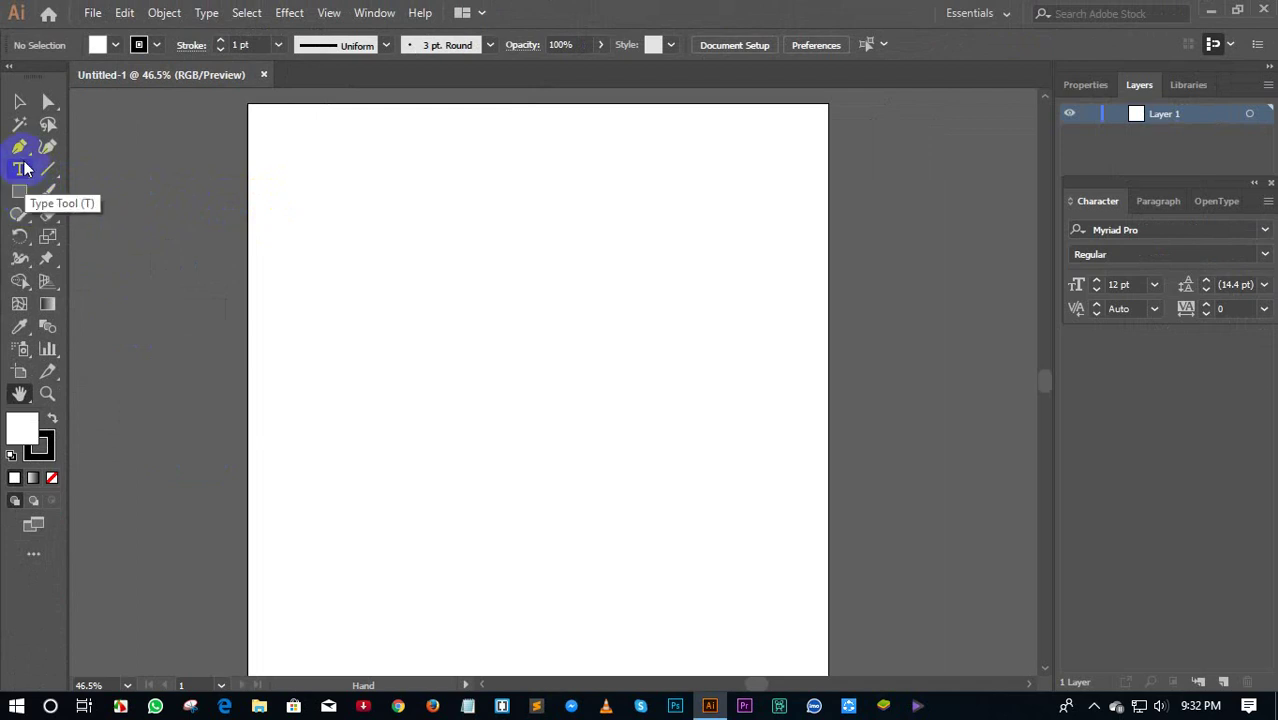
- Add 'Lorem ipsum' placeholder text, scale it to about 86 pt, and move it to the top centre
{"action": "left_click", "coordinate": [19, 171]}
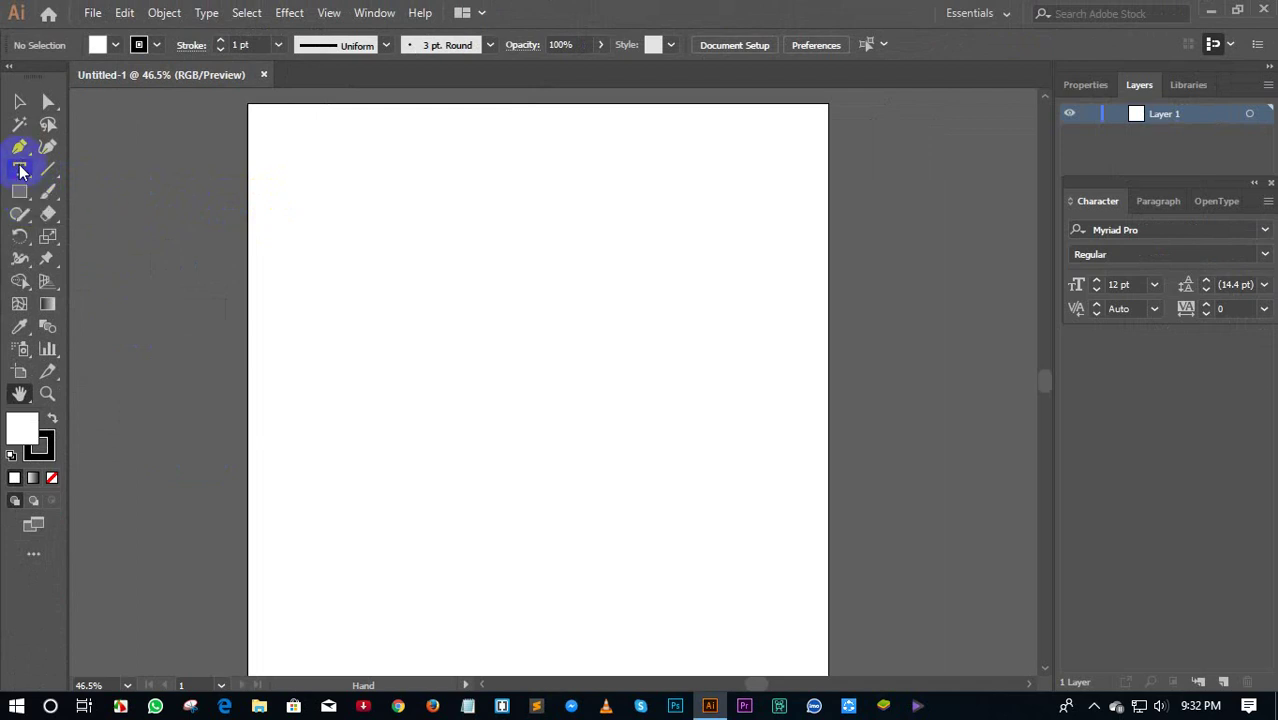
{"action": "left_click", "coordinate": [326, 266]}
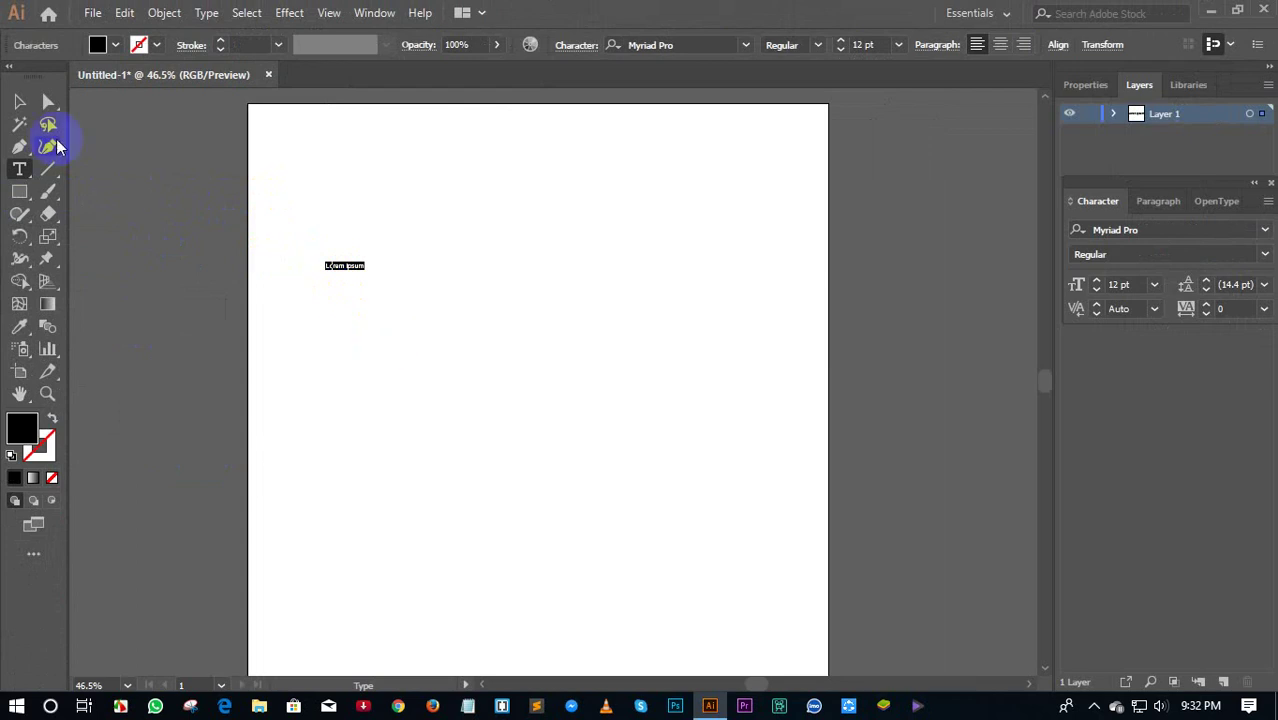
{"action": "left_click", "coordinate": [27, 105]}
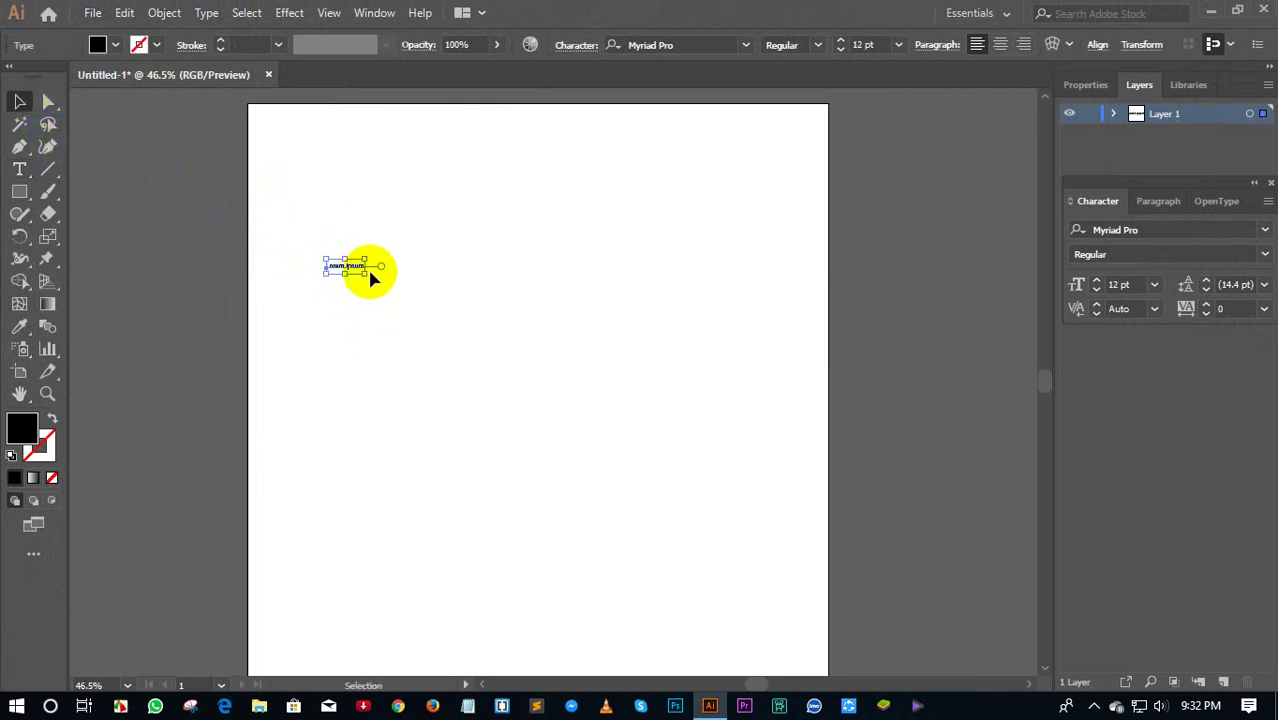
{"action": "left_click_drag", "start_coordinate": [368, 274], "coordinate": [504, 372]}
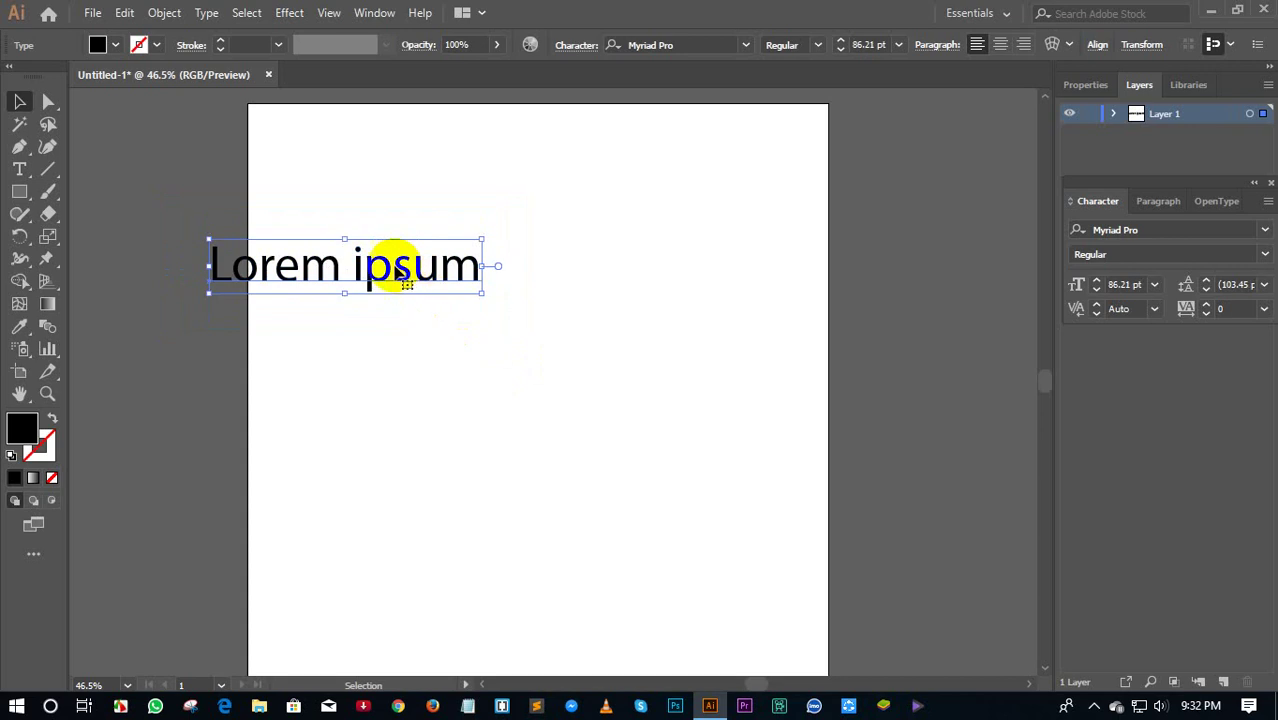
{"action": "left_click_drag", "start_coordinate": [395, 266], "coordinate": [579, 288]}
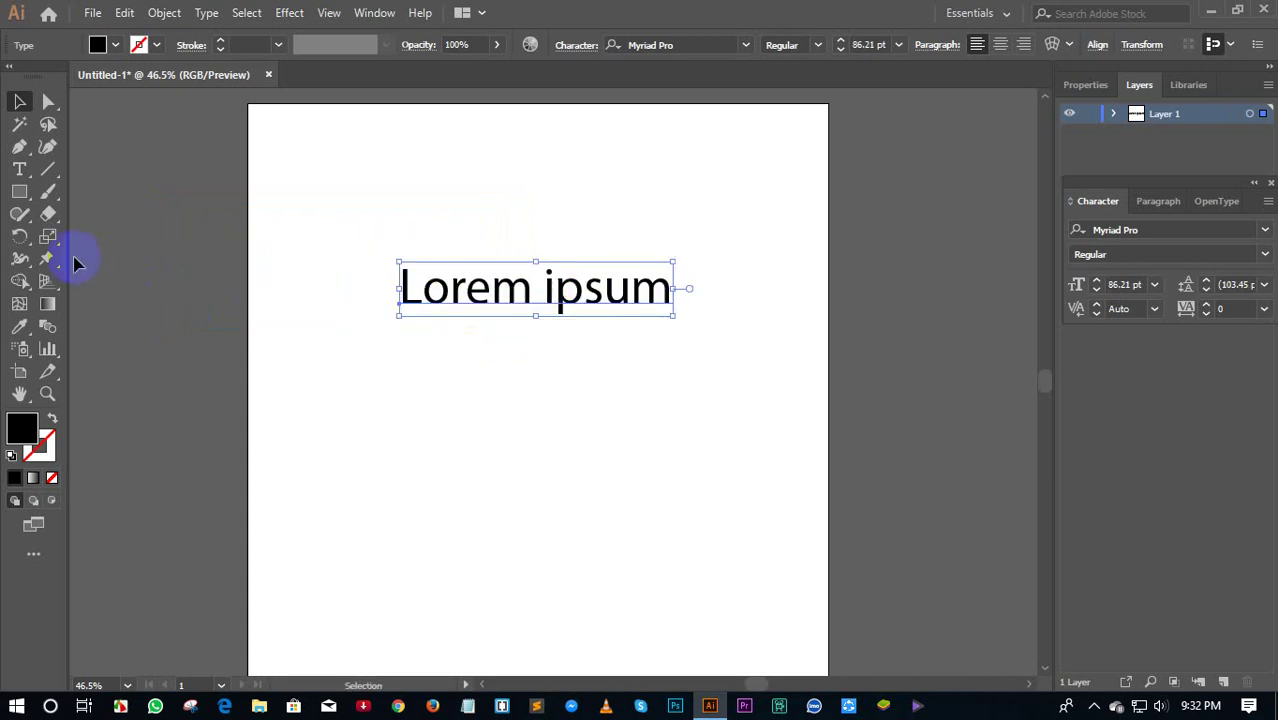
- Choose the Rotate tool and set its pivot below the end of the text
{"action": "left_click", "coordinate": [20, 237]}
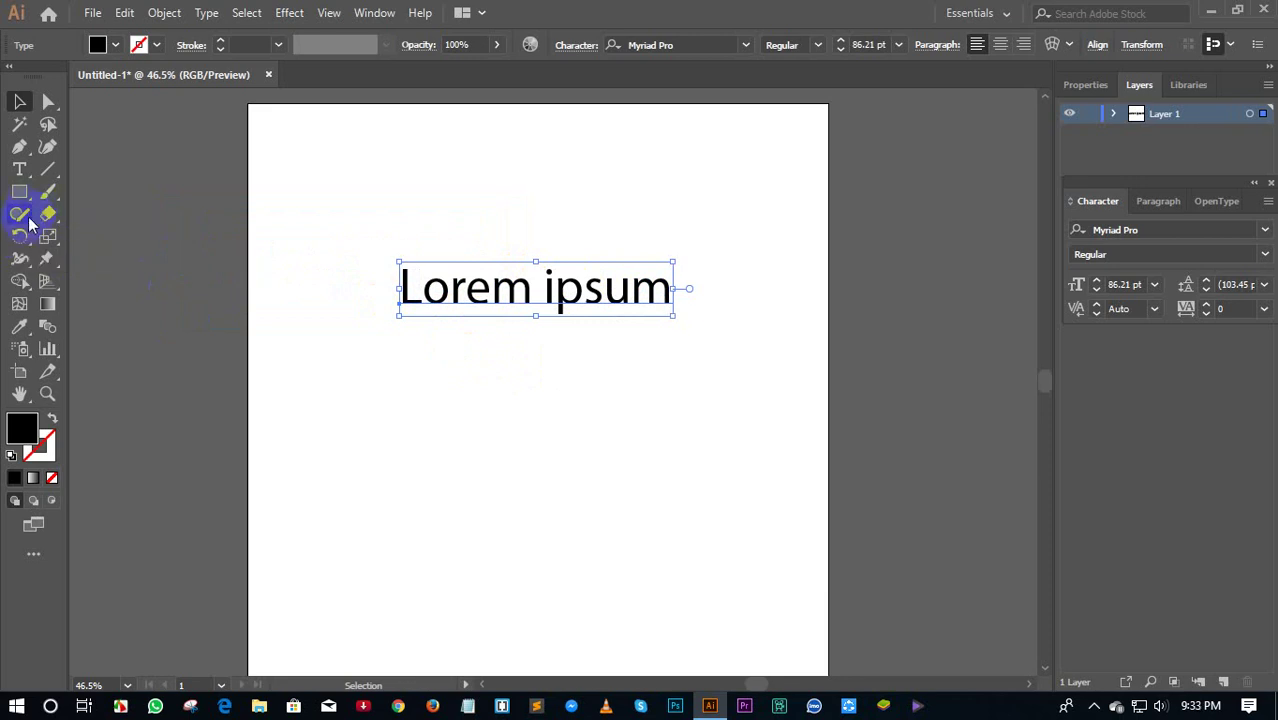
{"action": "left_click", "coordinate": [20, 213]}
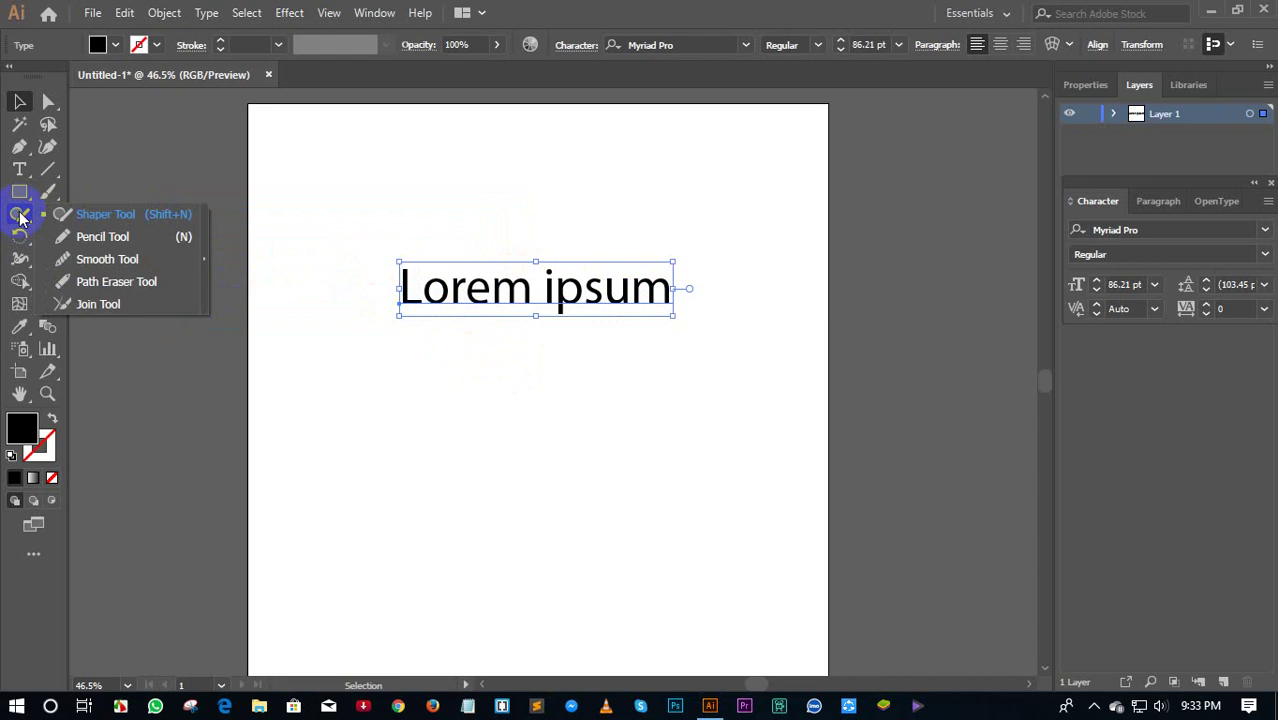
{"action": "left_click", "coordinate": [21, 237]}
{"action": "left_click", "coordinate": [63, 236]}
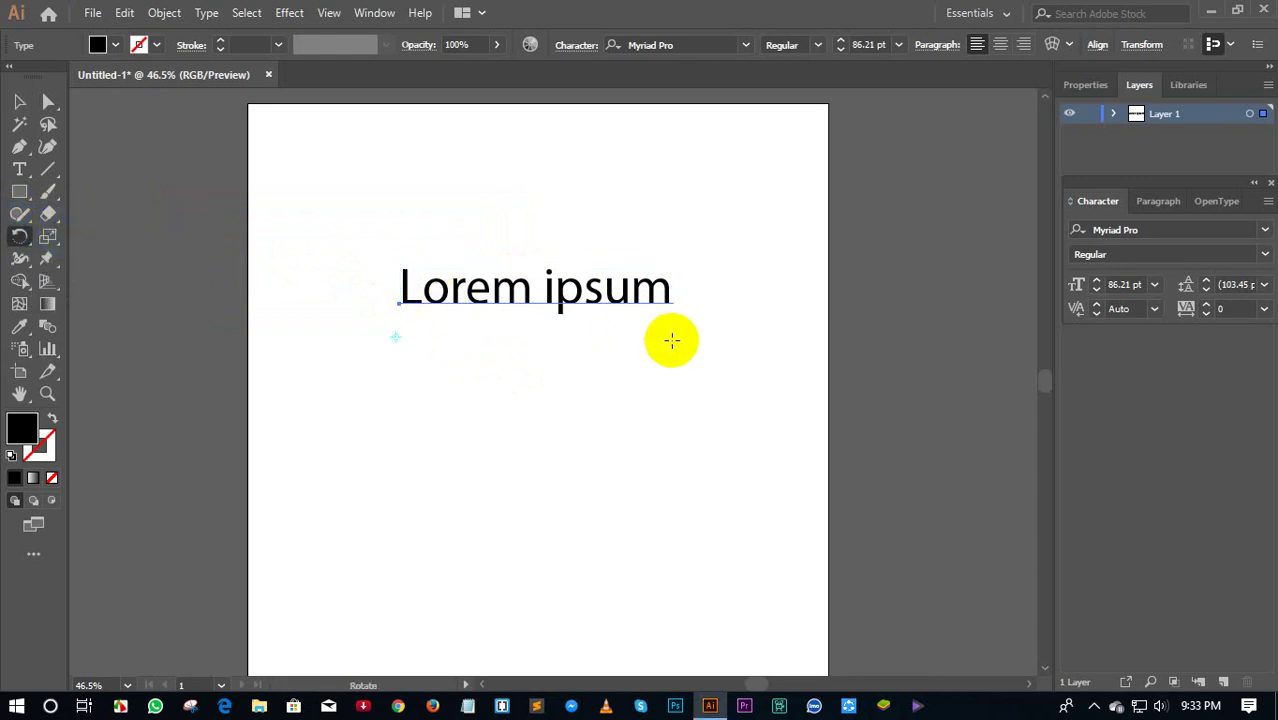
{"action": "left_click", "coordinate": [672, 340]}
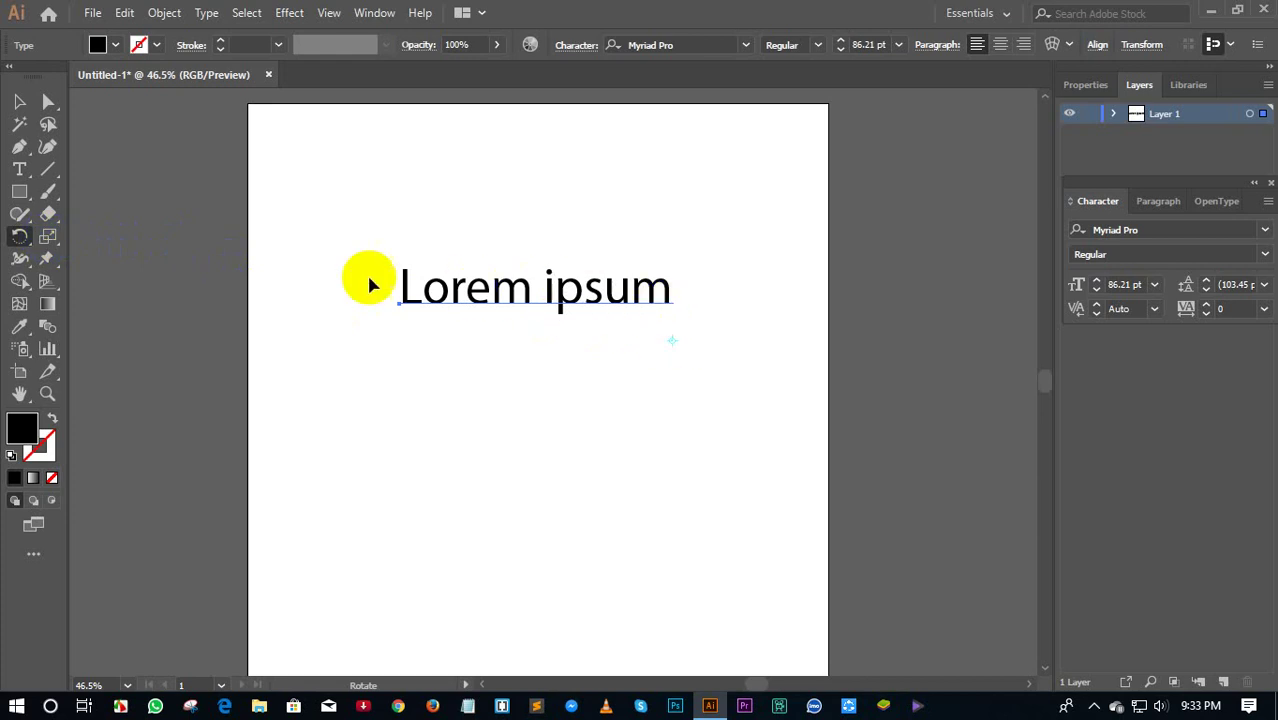
- Re-place the pivot just below 'ipsum' and Alt-drag a rotated copy to about -160°
{"action": "left_click", "coordinate": [48, 256]}
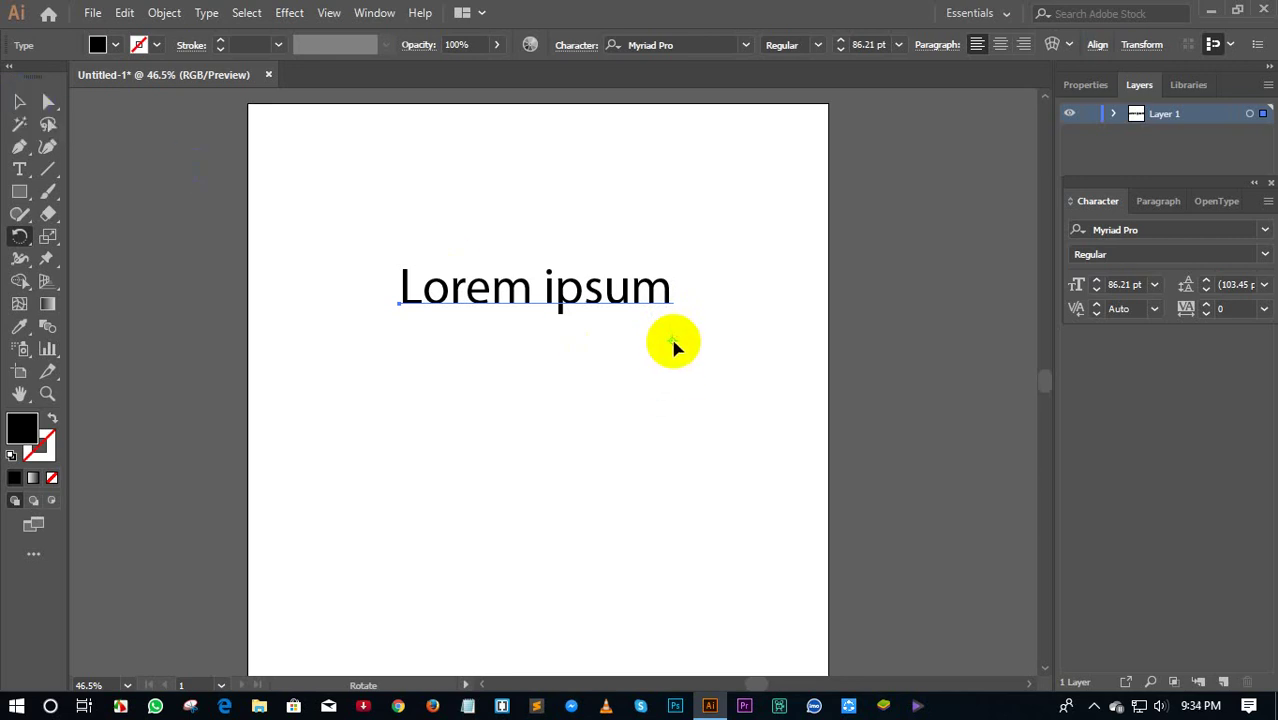
{"action": "left_click", "coordinate": [672, 341]}
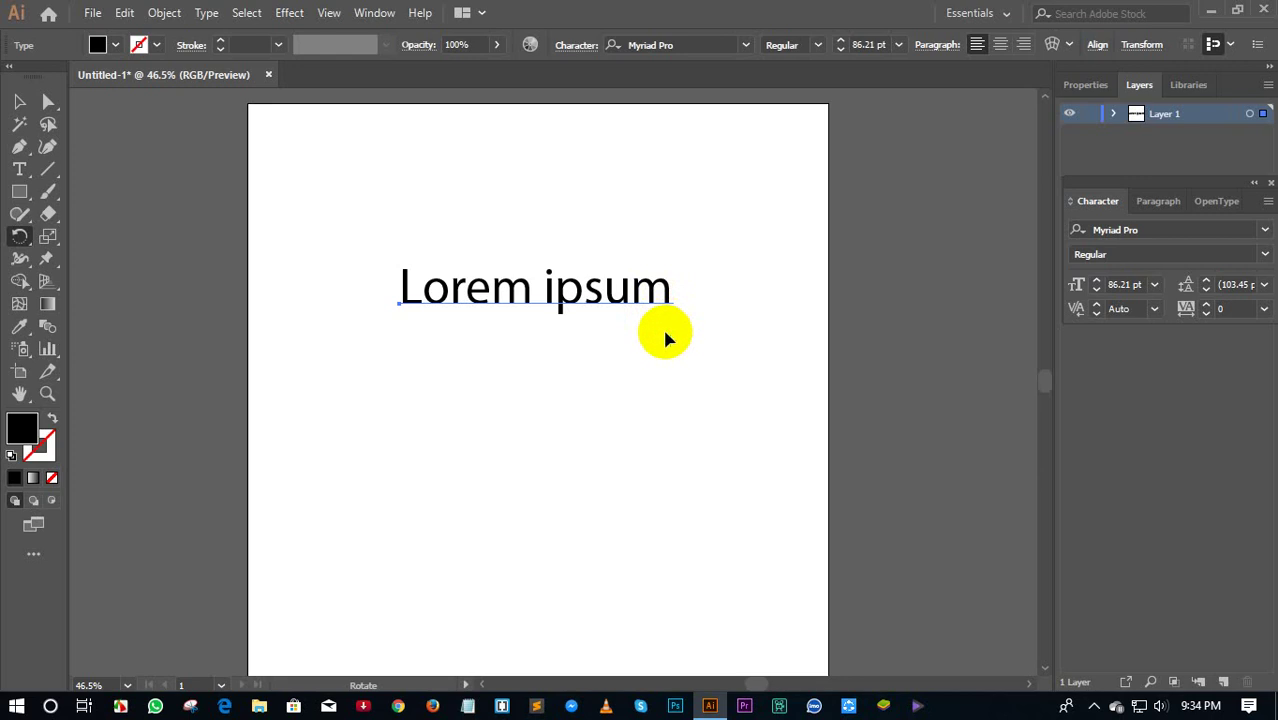
{"action": "key", "text": "alt"}
{"action": "key", "text": "alt"}
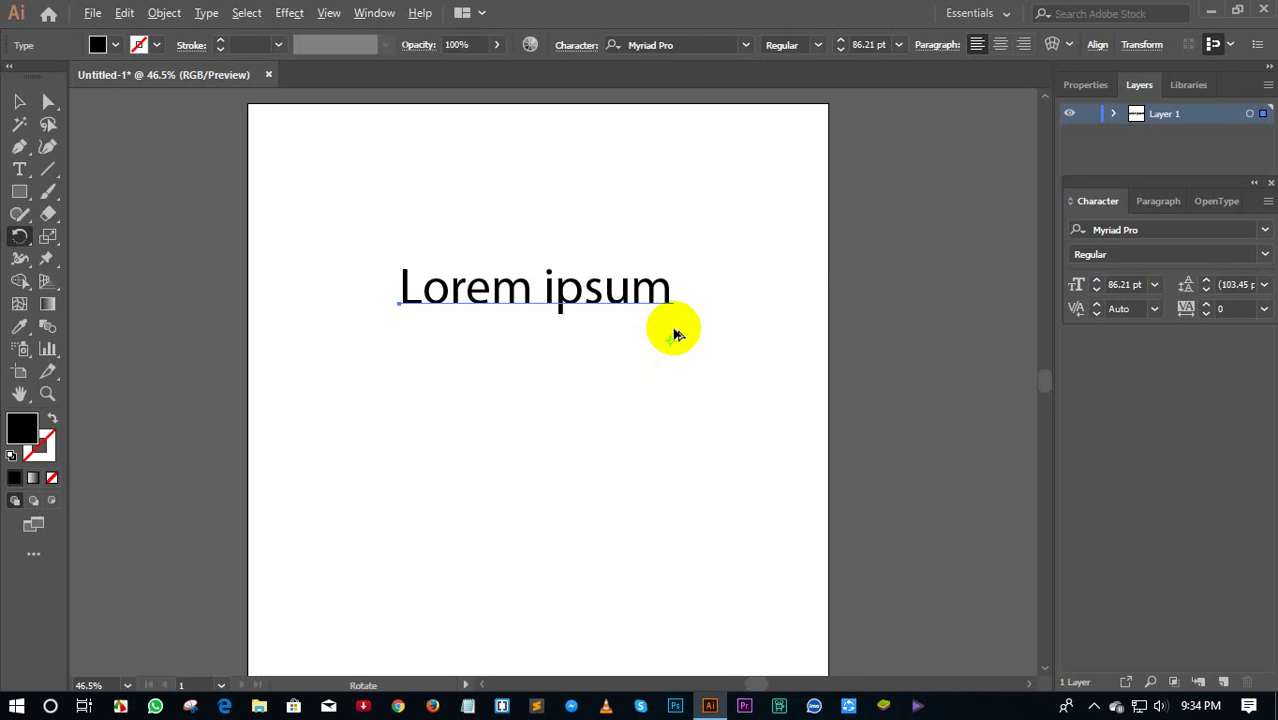
{"action": "mouse_move", "coordinate": [674, 334]}
{"action": "left_mouse_down"}
{"action": "mouse_move", "coordinate": [662, 384]}
{"action": "mouse_move", "coordinate": [674, 386]}
{"action": "left_mouse_up"}
- Snap the rotated copy to exactly 180° with Shift and drop it upside-down
{"action": "key", "text": "shift"}
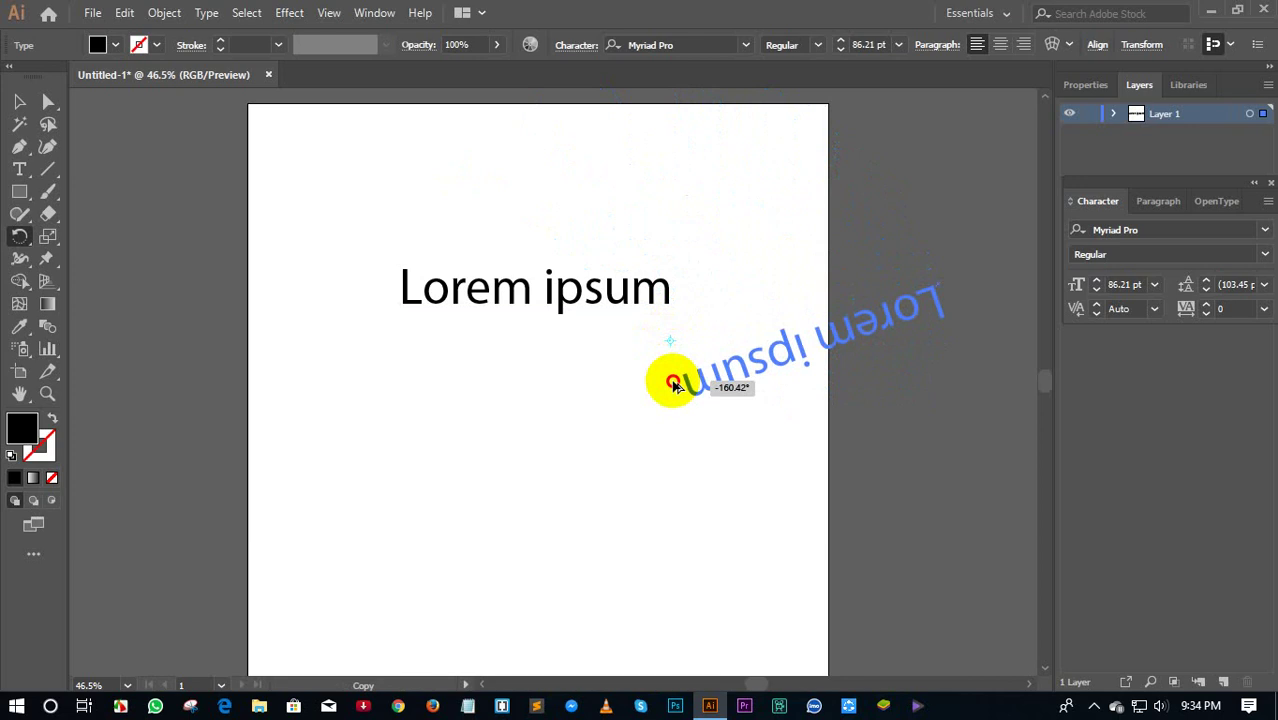
{"action": "key", "text": "shift"}
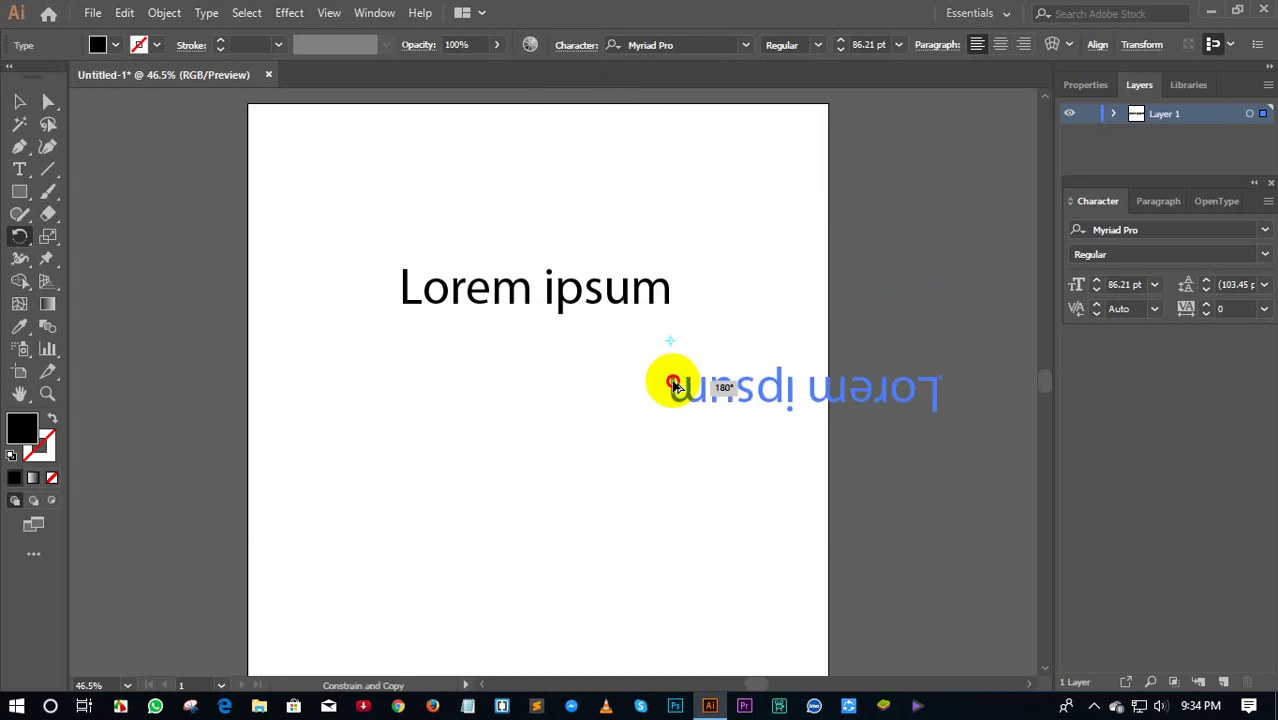
{"action": "left_click_drag", "start_coordinate": [674, 386], "coordinate": [674, 386]}
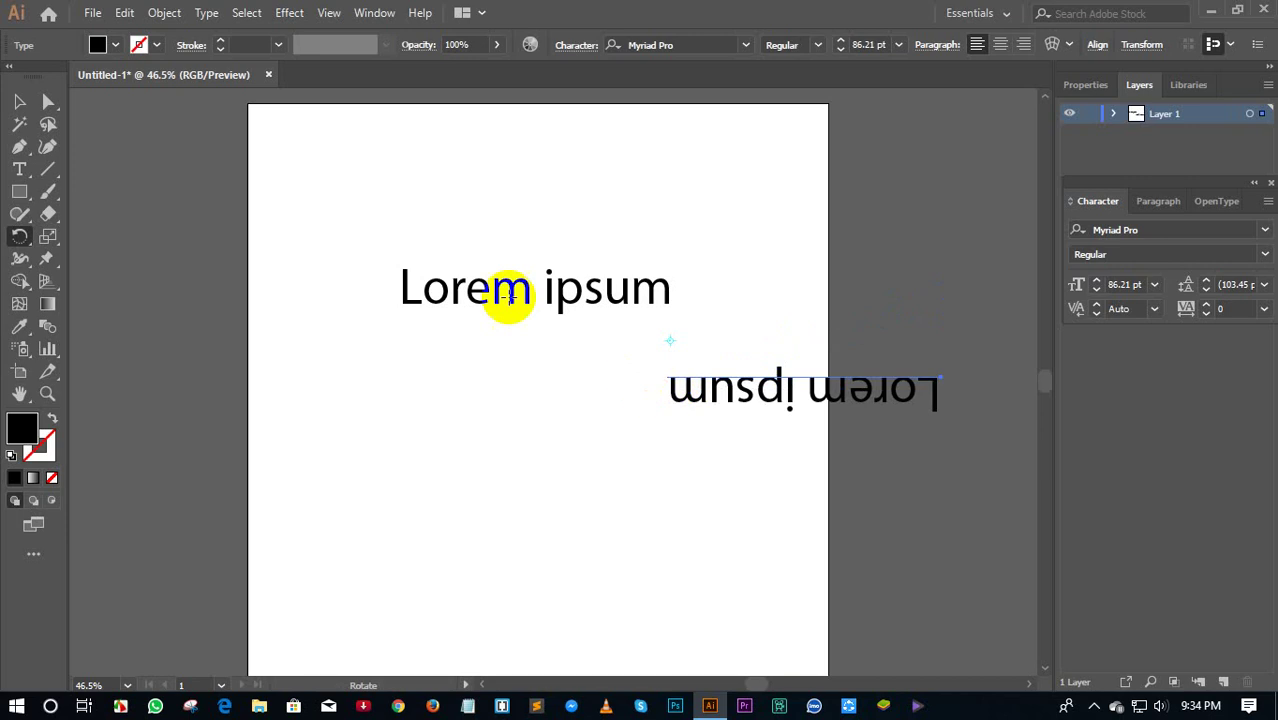
- Move the original 'Lorem ipsum' text to the artboard's top-left
{"action": "left_click", "coordinate": [19, 101]}
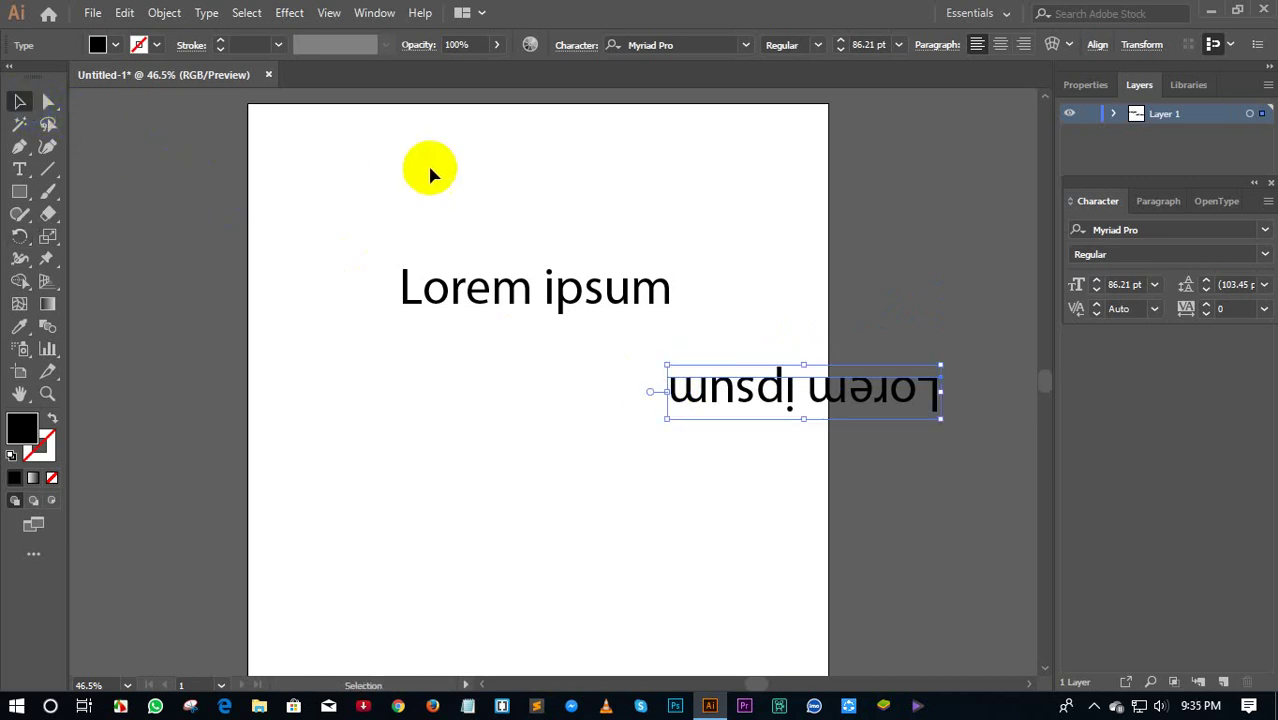
{"action": "left_click", "coordinate": [453, 203]}
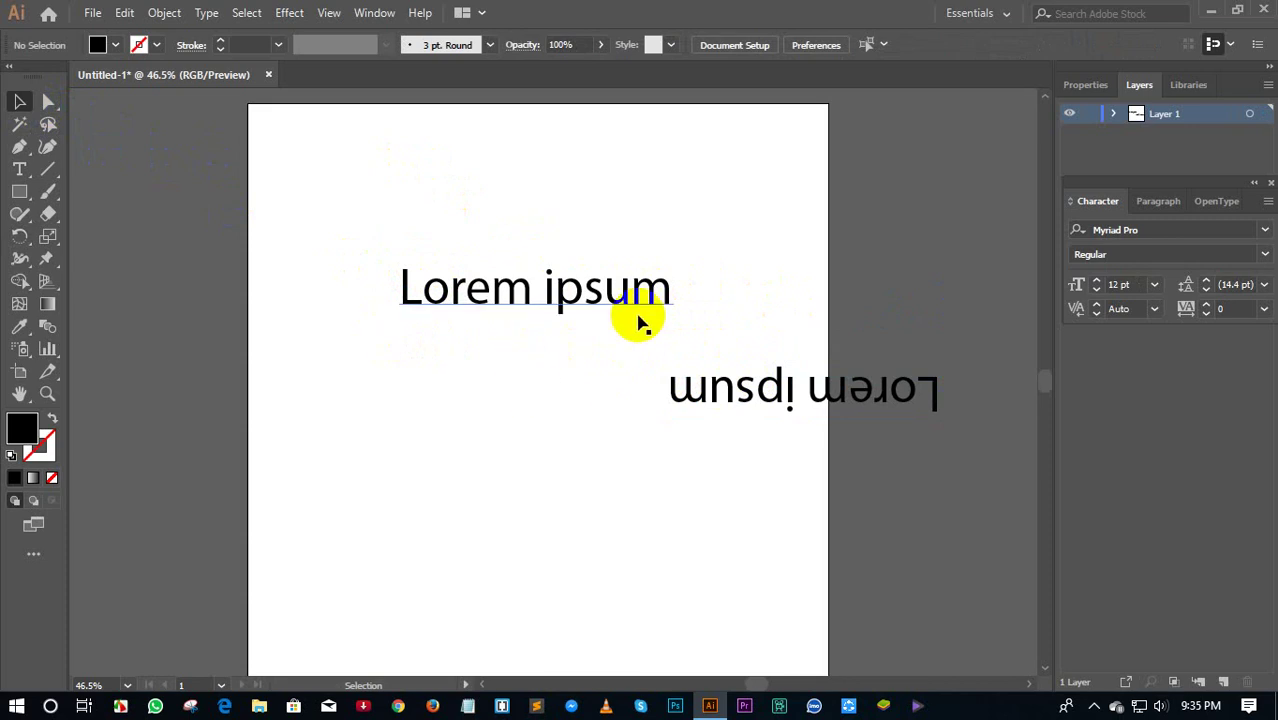
{"action": "mouse_move", "coordinate": [650, 362]}
{"action": "left_mouse_down"}
{"action": "mouse_move", "coordinate": [778, 428]}
{"action": "mouse_move", "coordinate": [765, 396]}
{"action": "left_mouse_up"}
{"action": "left_click", "coordinate": [711, 320]}
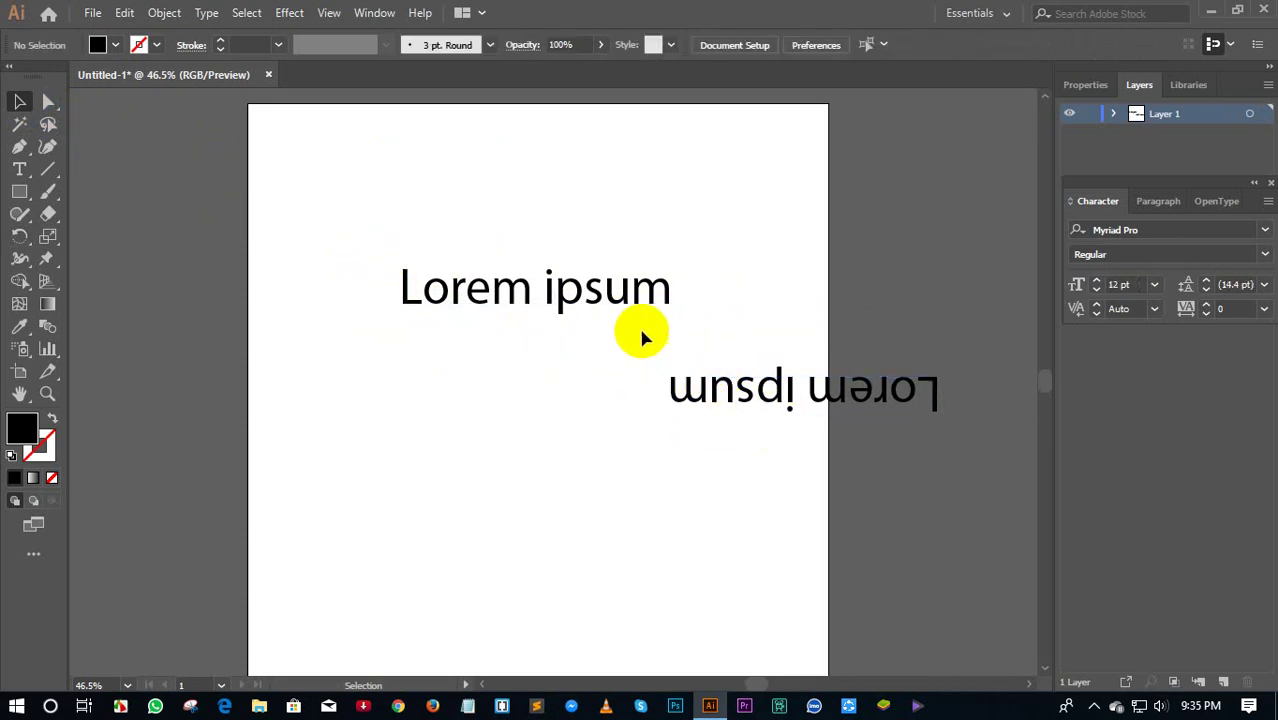
{"action": "left_click_drag", "start_coordinate": [500, 310], "coordinate": [400, 197]}
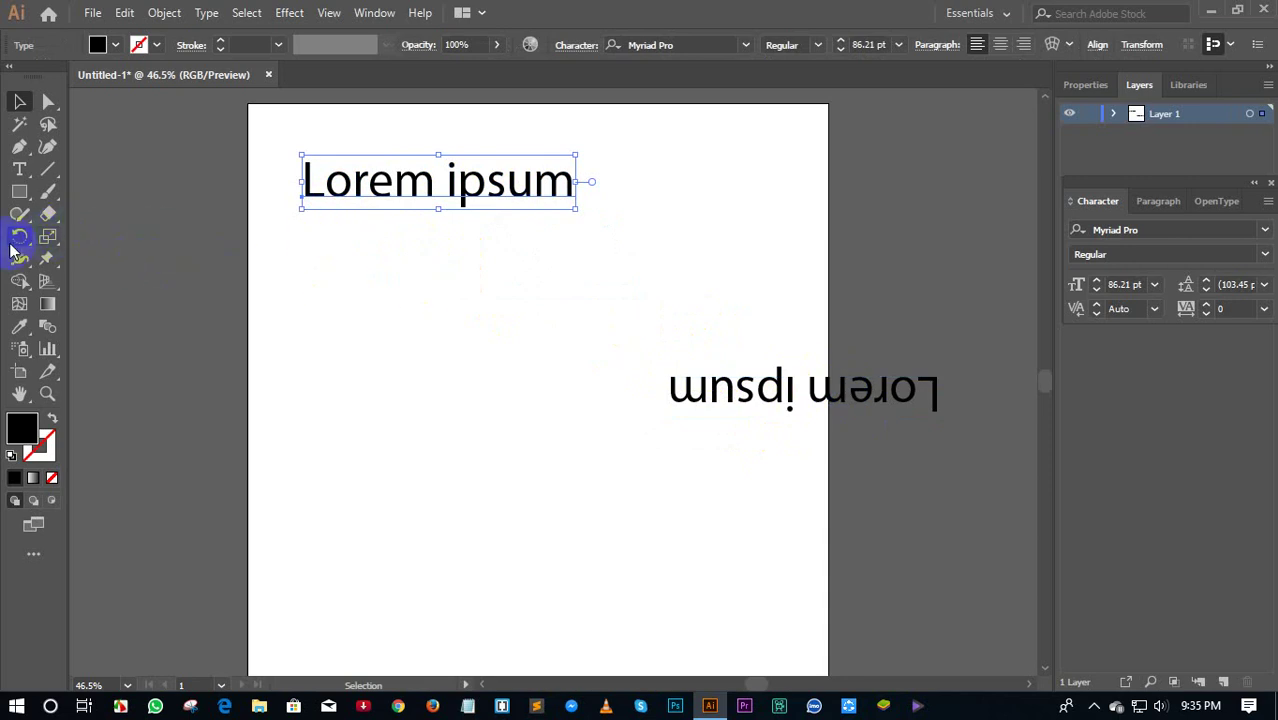
- Make a mirrored copy of 'Lorem ipsum' with the Reflect tool and place it below the original, right of centre
{"action": "left_click_drag", "start_coordinate": [11, 244], "coordinate": [67, 258]}
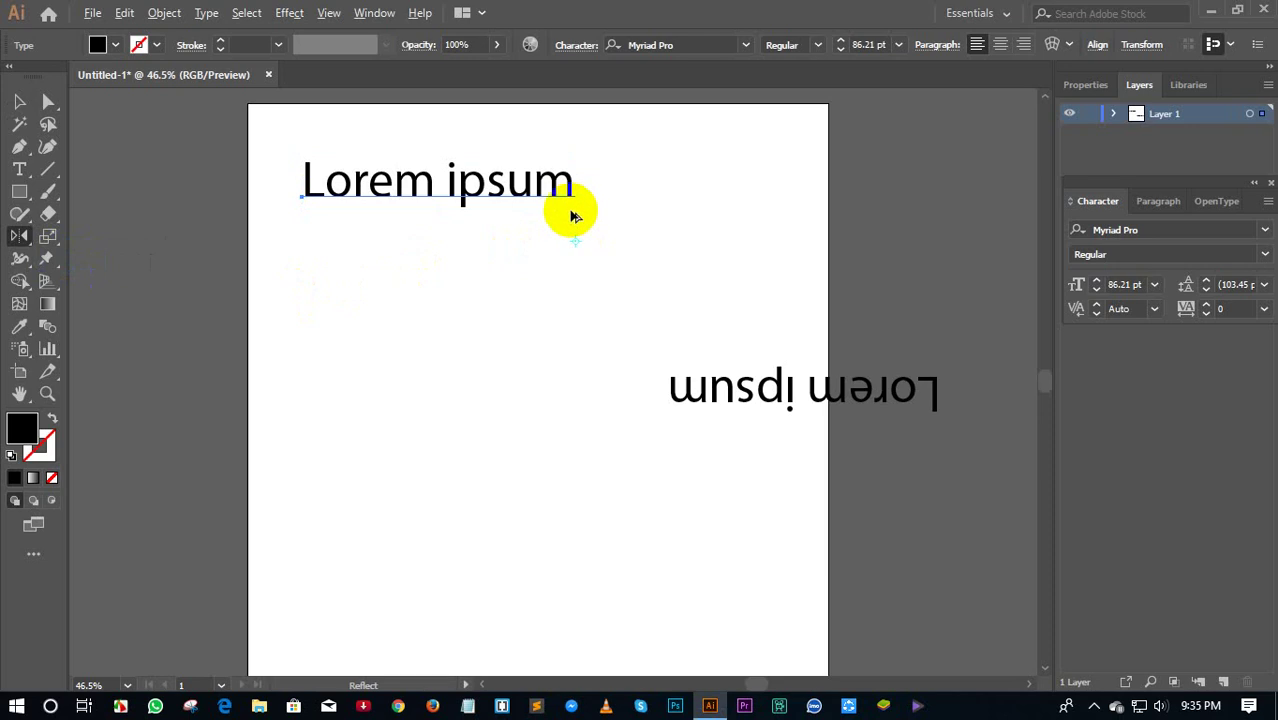
{"action": "mouse_move", "coordinate": [573, 216]}
{"action": "left_mouse_down"}
{"action": "mouse_move", "coordinate": [581, 228]}
{"action": "mouse_move", "coordinate": [586, 213]}
{"action": "left_mouse_up"}
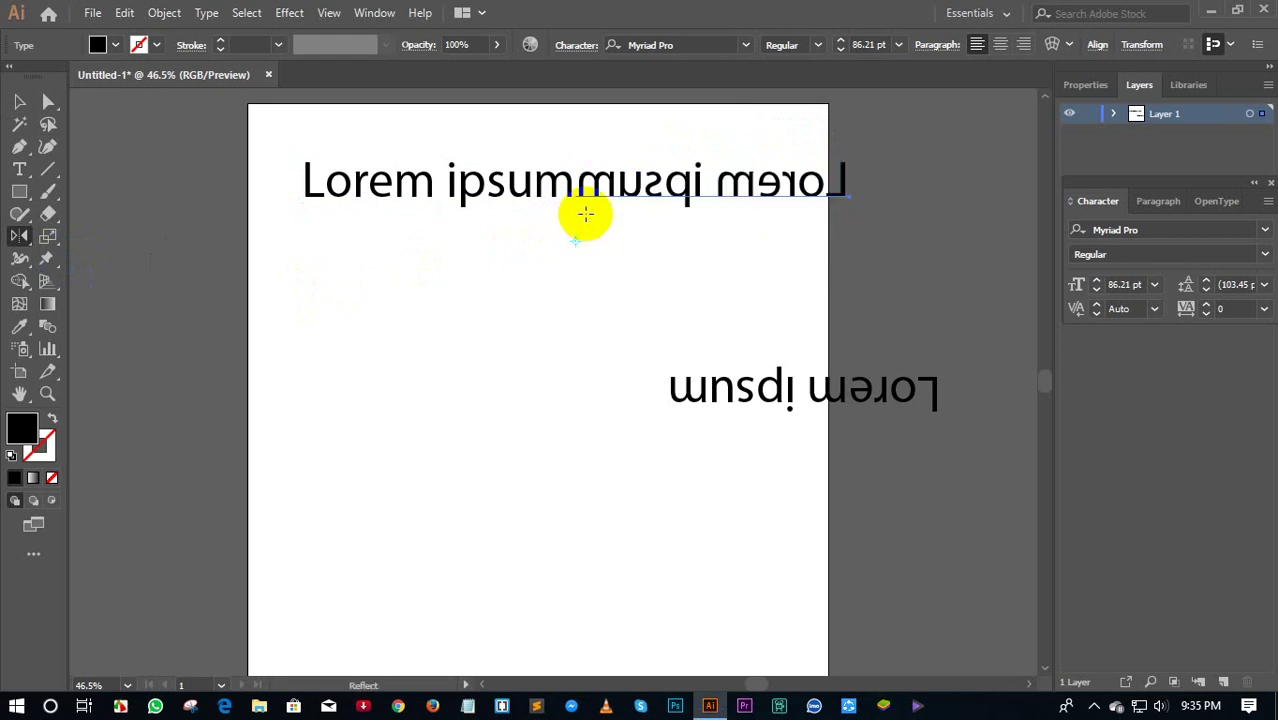
{"action": "left_click", "coordinate": [19, 101]}
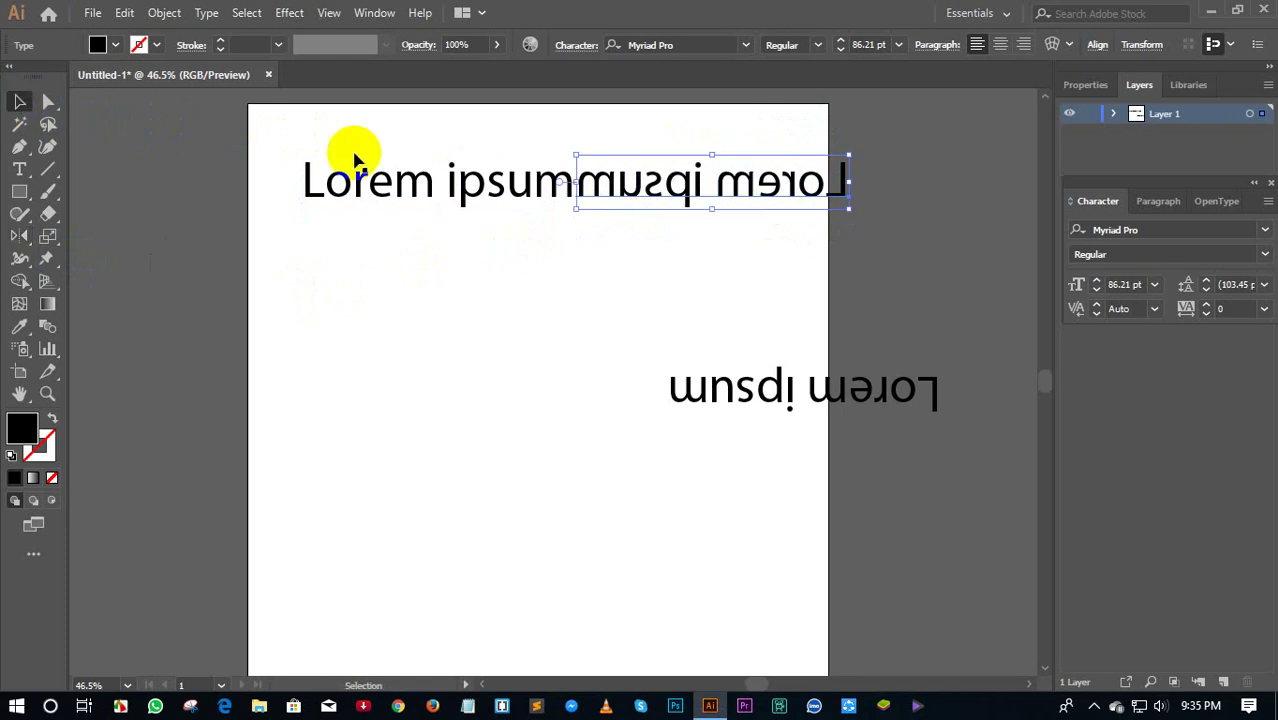
{"action": "left_click_drag", "start_coordinate": [660, 158], "coordinate": [690, 265]}
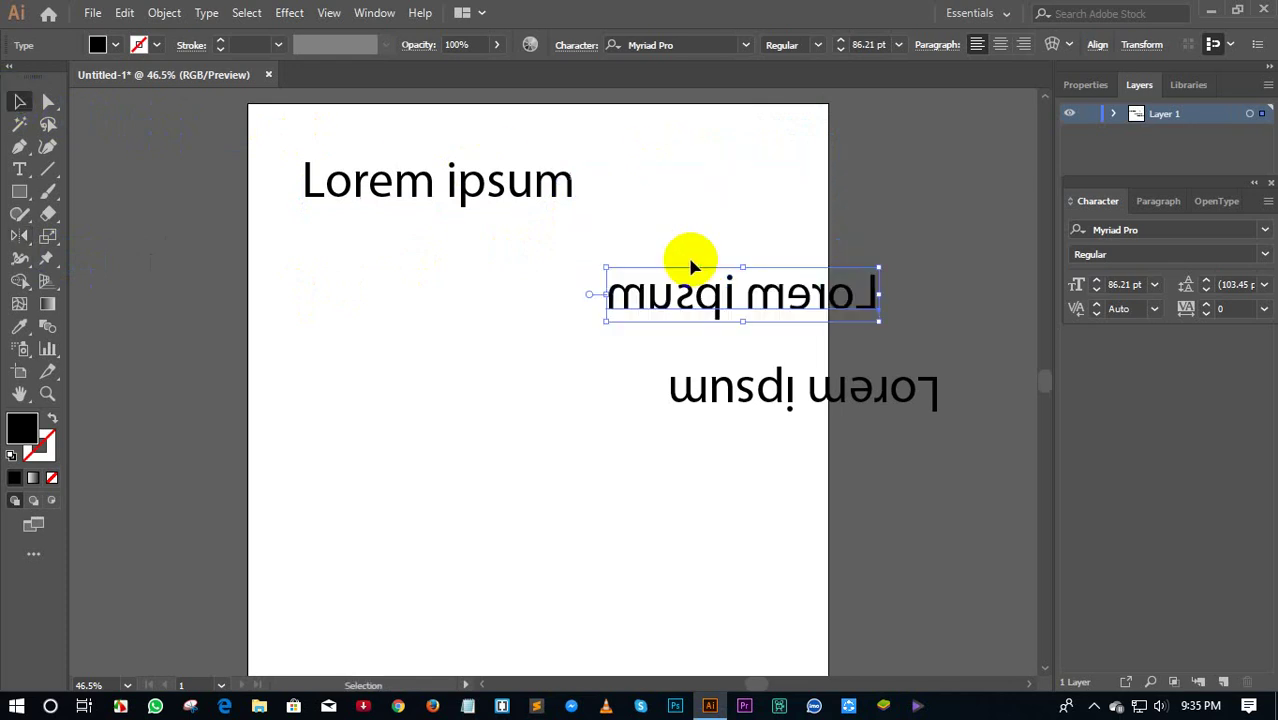
{"action": "left_click", "coordinate": [702, 185]}
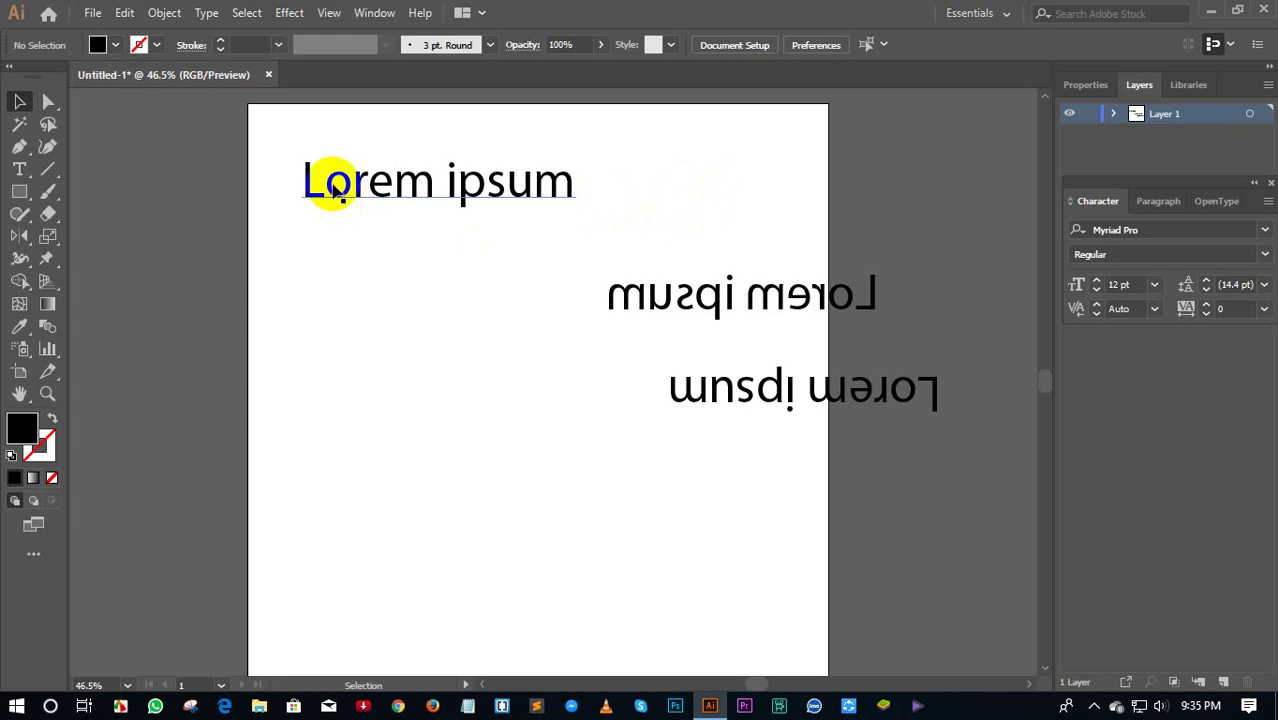
- Position the mirrored copy directly under the original, aligned with its left edge
{"action": "left_click_drag", "start_coordinate": [718, 313], "coordinate": [617, 278]}
{"action": "left_click", "coordinate": [608, 342]}
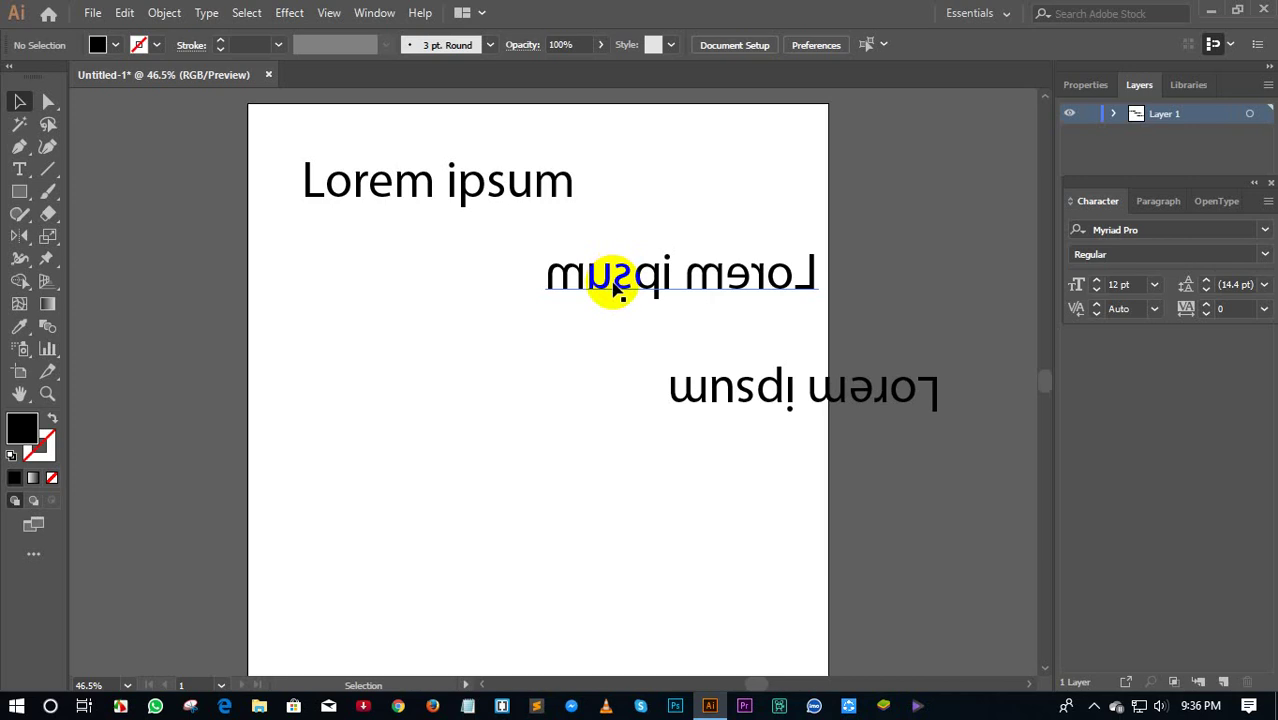
{"action": "left_click", "coordinate": [700, 280]}
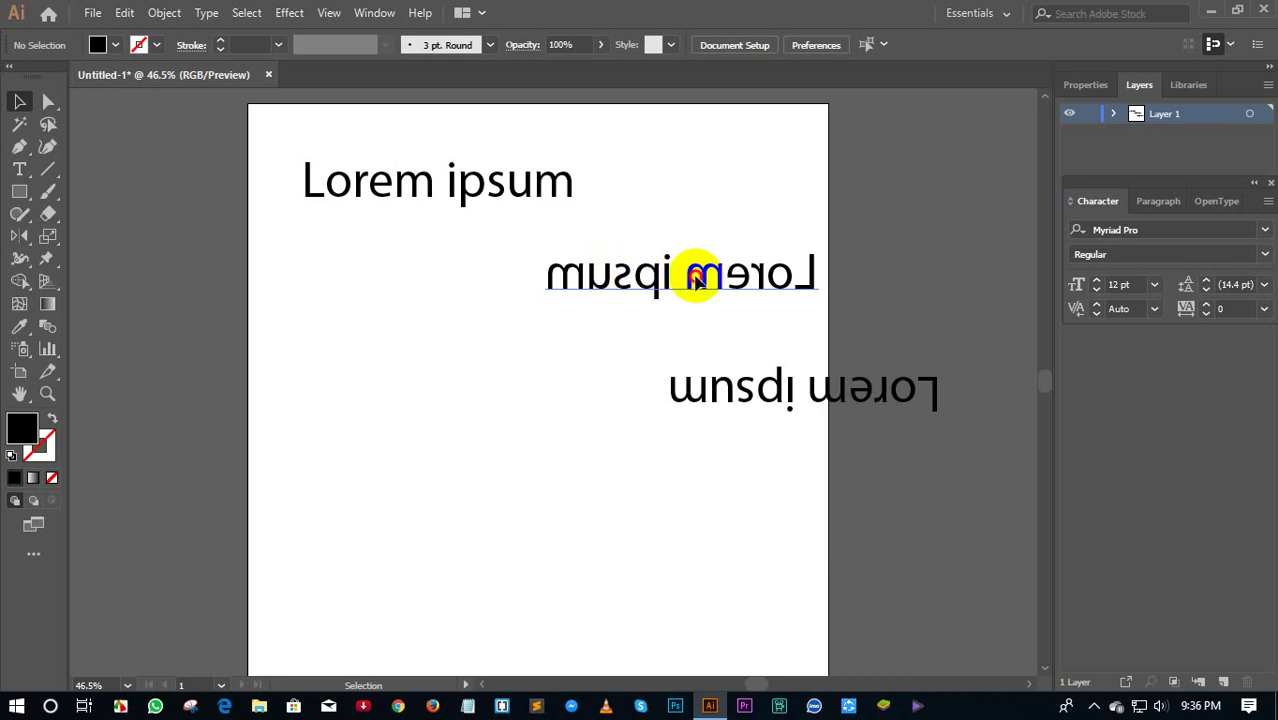
{"action": "left_click_drag", "start_coordinate": [700, 280], "coordinate": [456, 251]}
{"action": "left_click", "coordinate": [527, 301]}
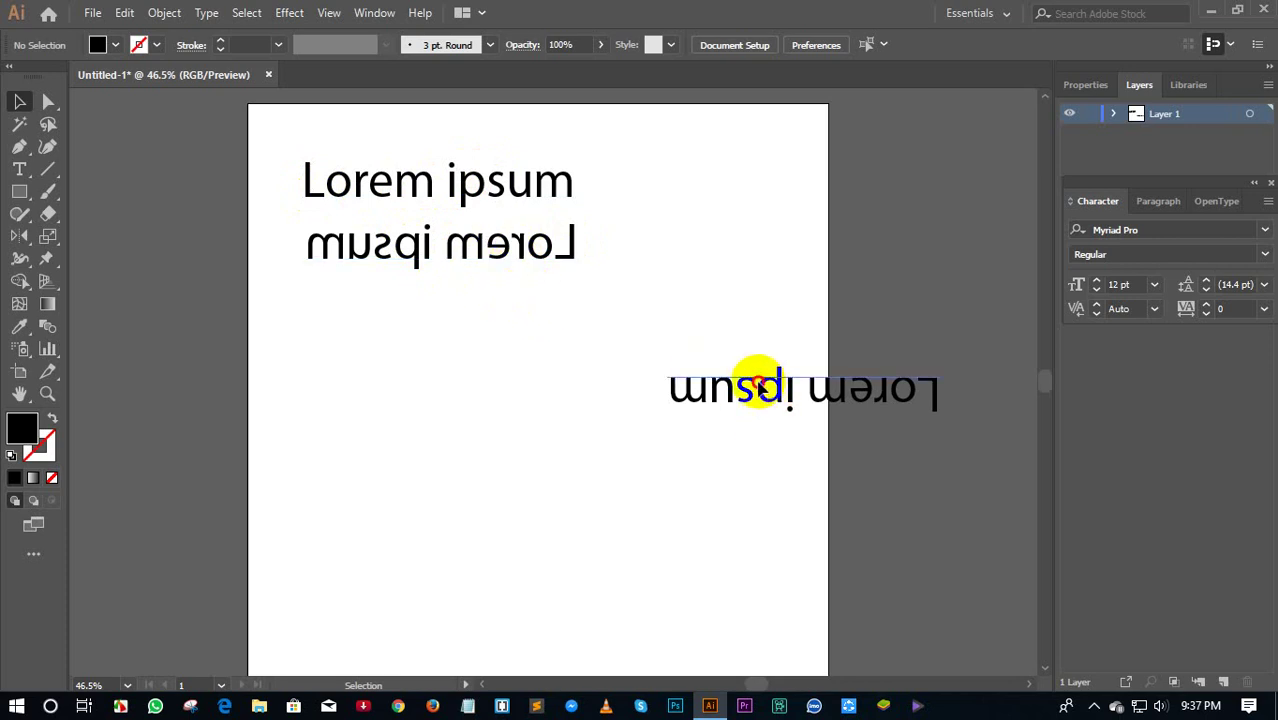
- Put the mirrored copy beside the original on the top row, with the upside-down copy beneath them
{"action": "mouse_move", "coordinate": [750, 380]}
{"action": "left_mouse_down"}
{"action": "mouse_move", "coordinate": [381, 318]}
{"action": "mouse_move", "coordinate": [405, 292]}
{"action": "left_mouse_up"}
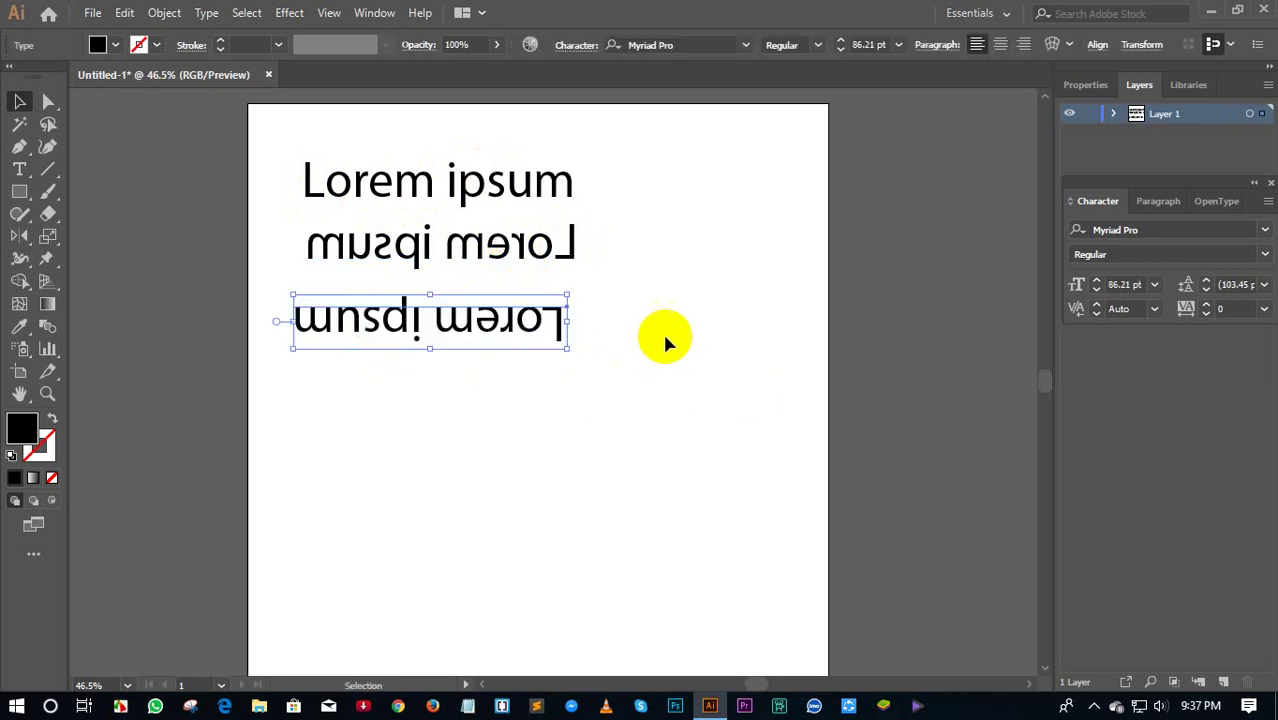
{"action": "left_click", "coordinate": [662, 330]}
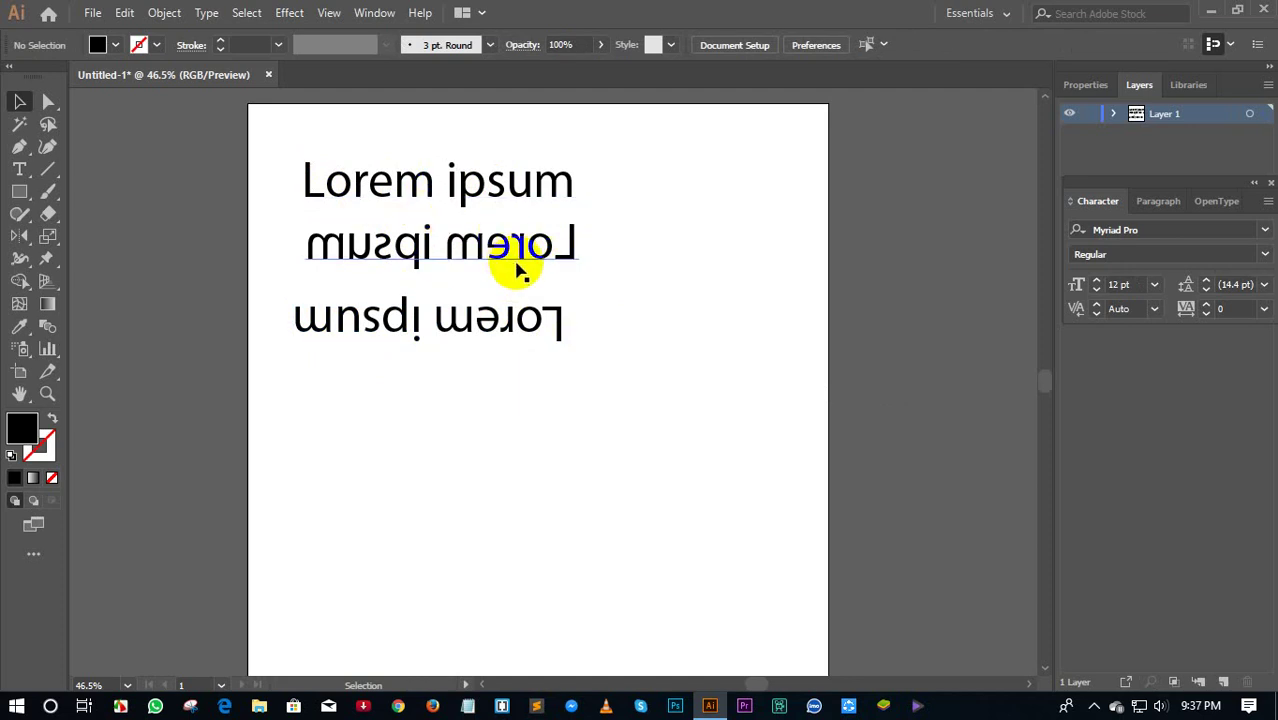
{"action": "mouse_move", "coordinate": [500, 248]}
{"action": "left_mouse_down"}
{"action": "mouse_move", "coordinate": [598, 248]}
{"action": "mouse_move", "coordinate": [744, 199]}
{"action": "left_mouse_up"}
{"action": "left_click_drag", "start_coordinate": [515, 325], "coordinate": [625, 285]}
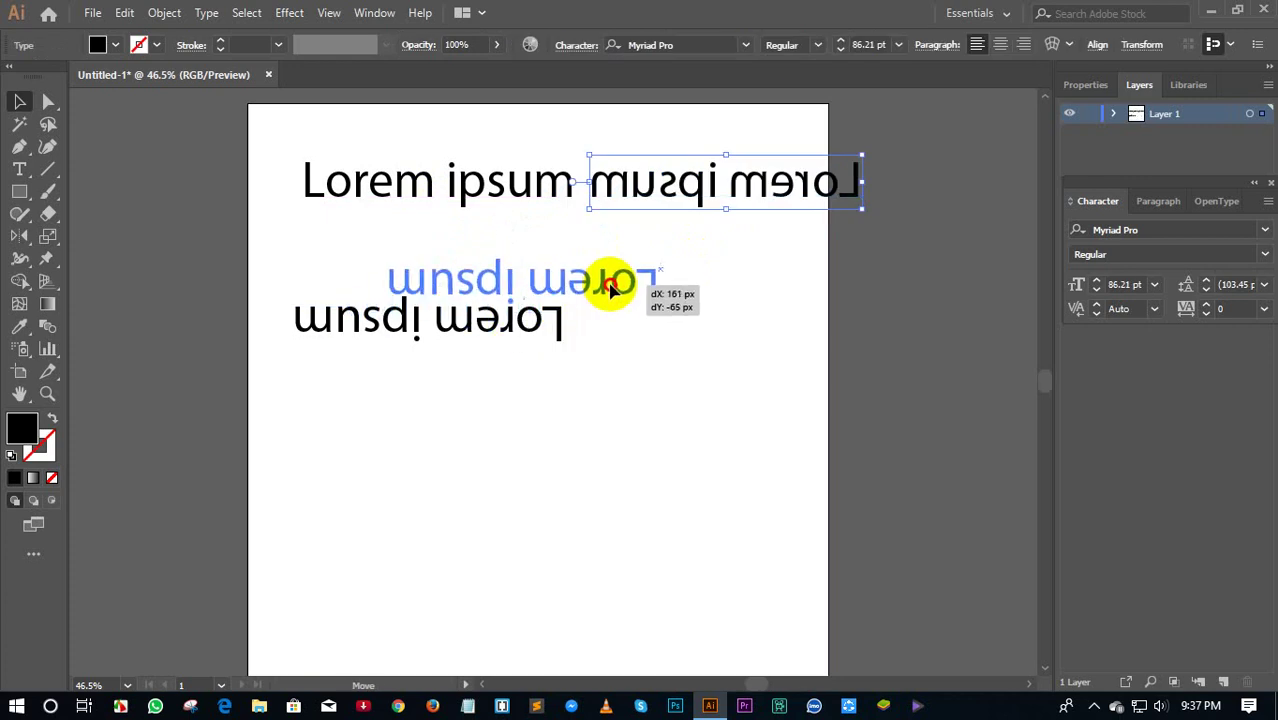
{"action": "left_click", "coordinate": [676, 328]}
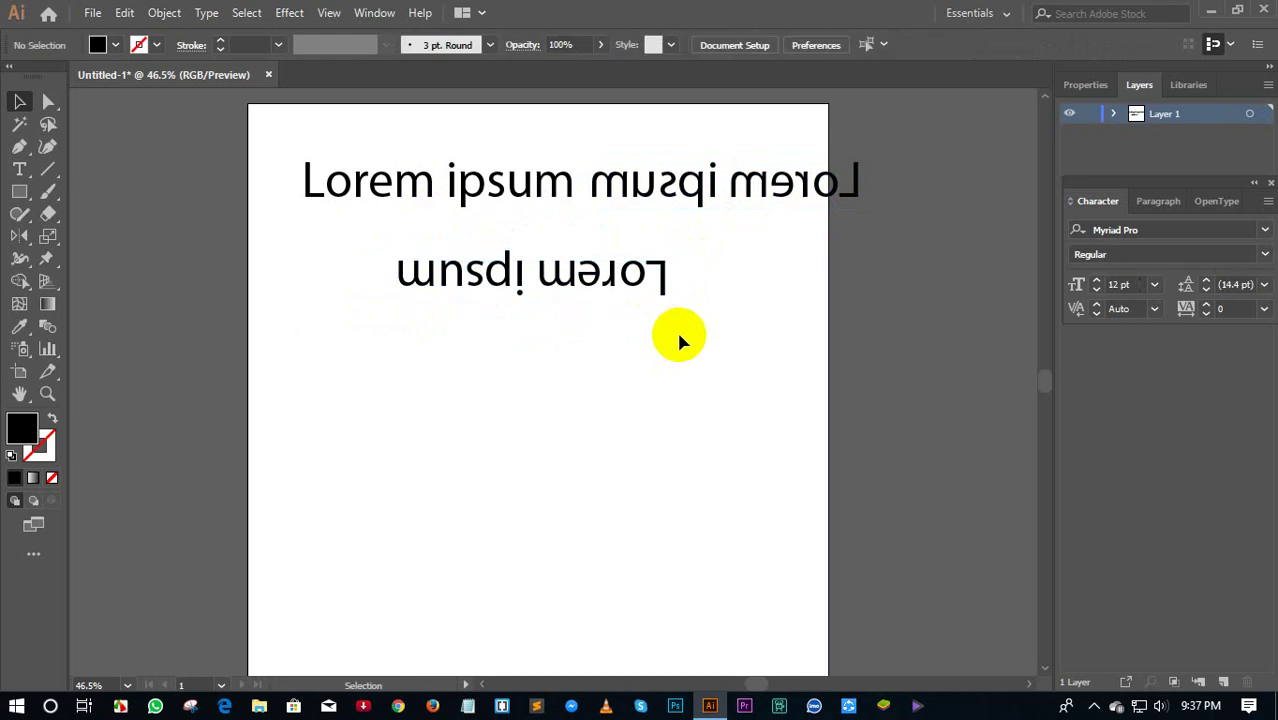
{"action": "mouse_move", "coordinate": [305, 146]}
{"action": "left_mouse_down"}
{"action": "mouse_move", "coordinate": [425, 229]}
{"action": "mouse_move", "coordinate": [772, 318]}
{"action": "left_mouse_up"}
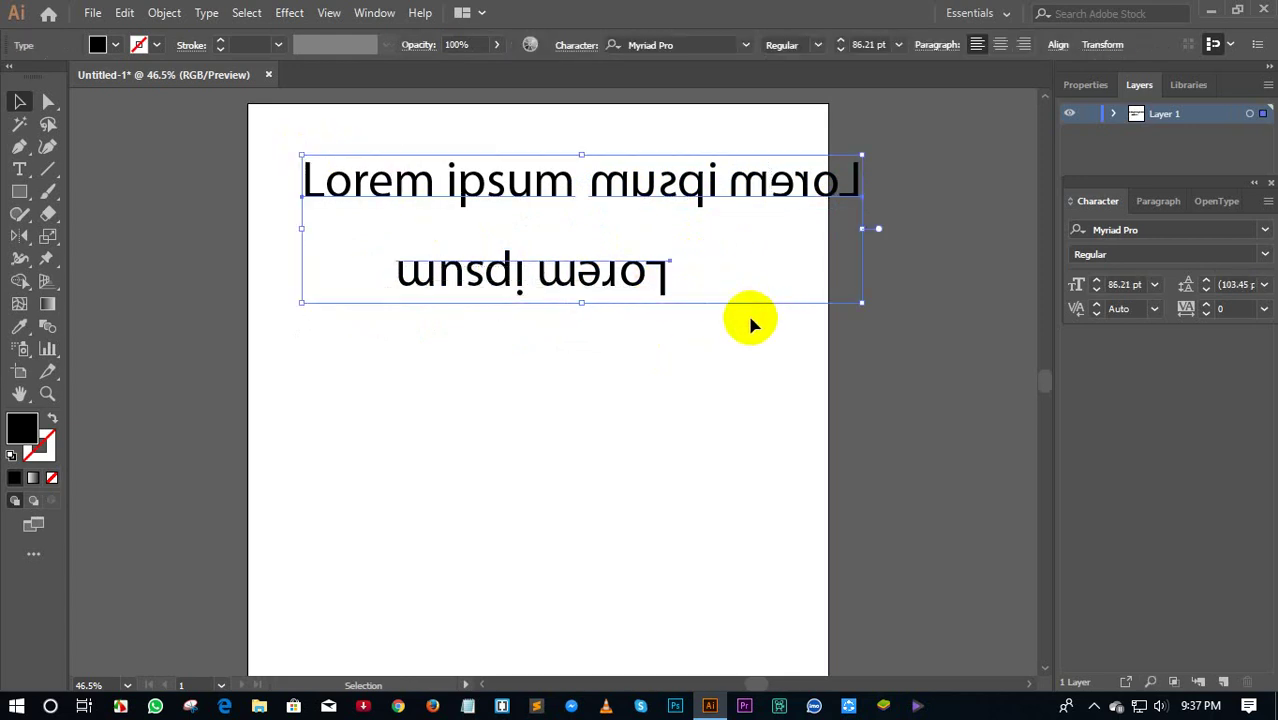
{"action": "left_click", "coordinate": [546, 343]}
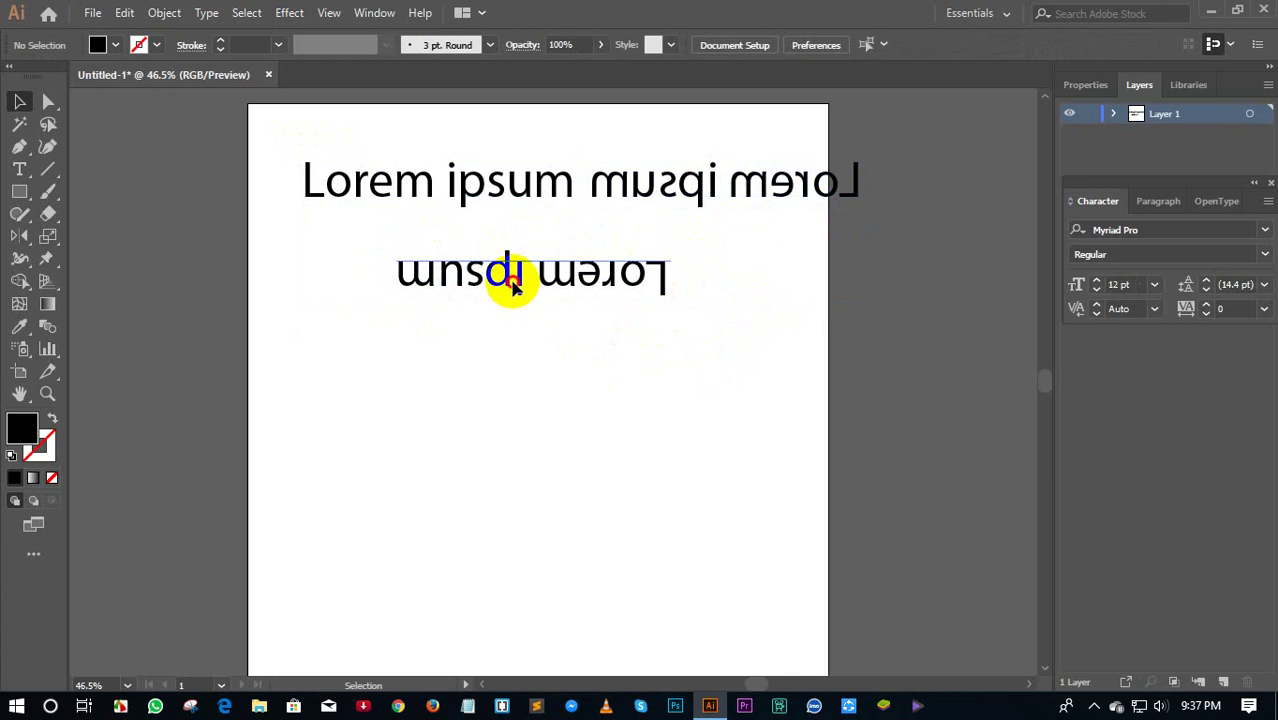
- Move the upside-down copy lower left, the mirrored copy down, and the original slightly left
{"action": "left_click_drag", "start_coordinate": [490, 292], "coordinate": [557, 265]}
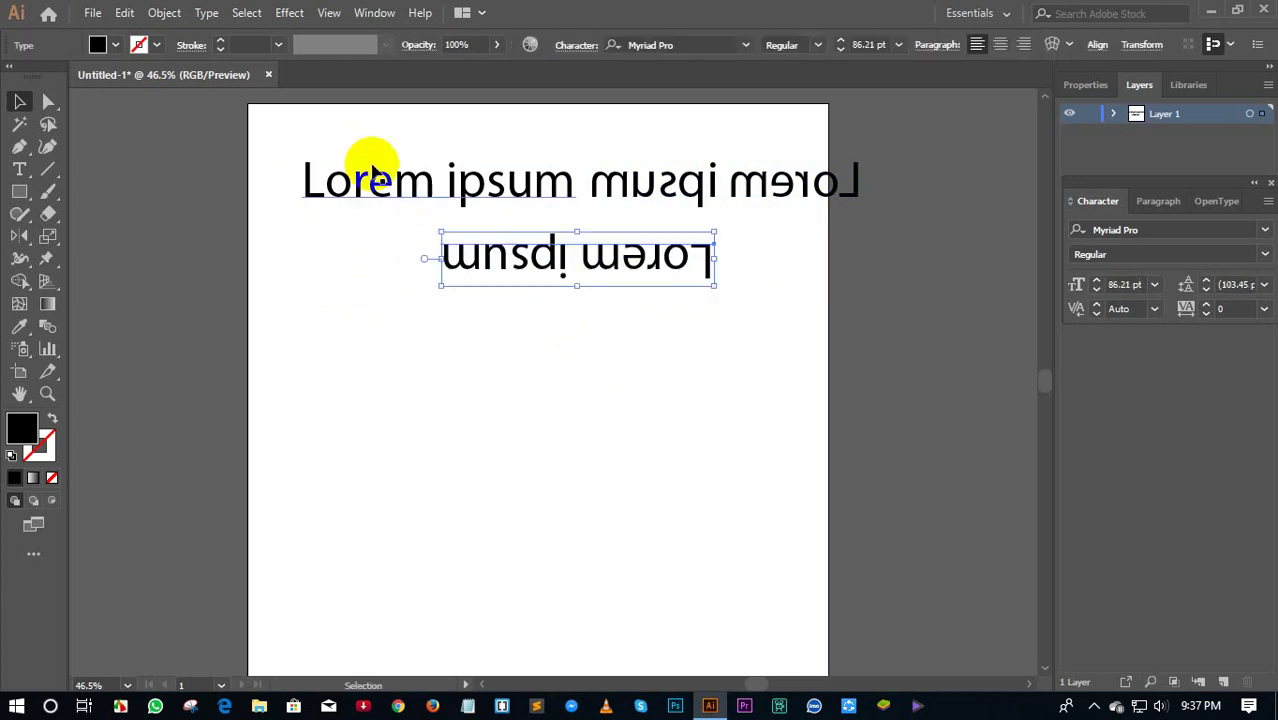
{"action": "left_click_drag", "start_coordinate": [324, 134], "coordinate": [722, 286]}
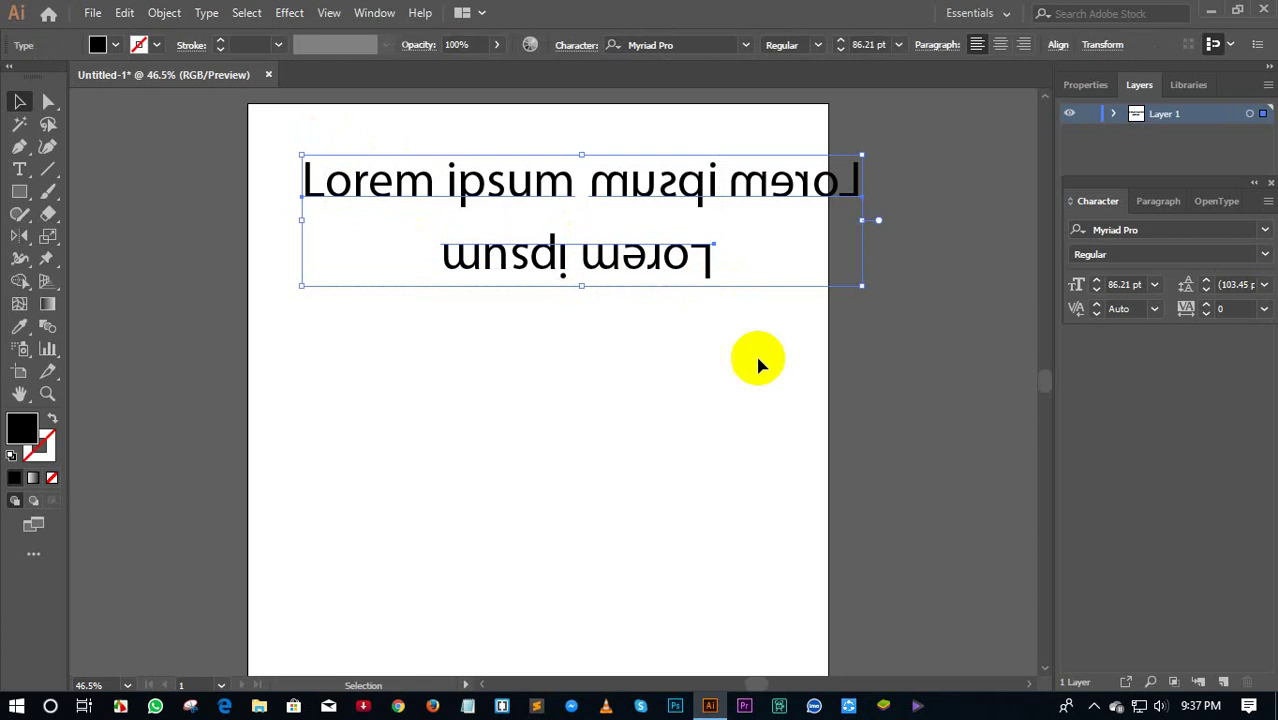
{"action": "left_click", "coordinate": [753, 452]}
{"action": "mouse_move", "coordinate": [600, 284]}
{"action": "left_mouse_down"}
{"action": "mouse_move", "coordinate": [613, 300]}
{"action": "mouse_move", "coordinate": [422, 309]}
{"action": "left_mouse_up"}
{"action": "left_click_drag", "start_coordinate": [664, 190], "coordinate": [657, 247]}
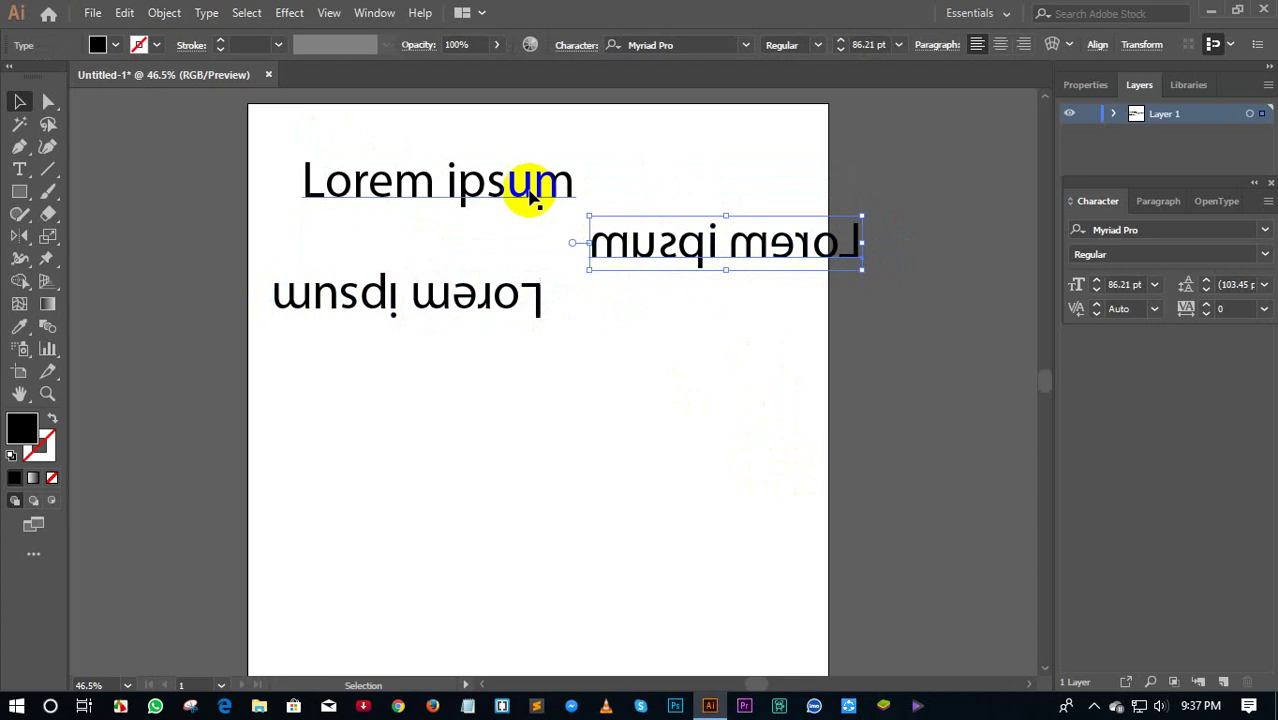
{"action": "left_click_drag", "start_coordinate": [458, 180], "coordinate": [436, 191]}
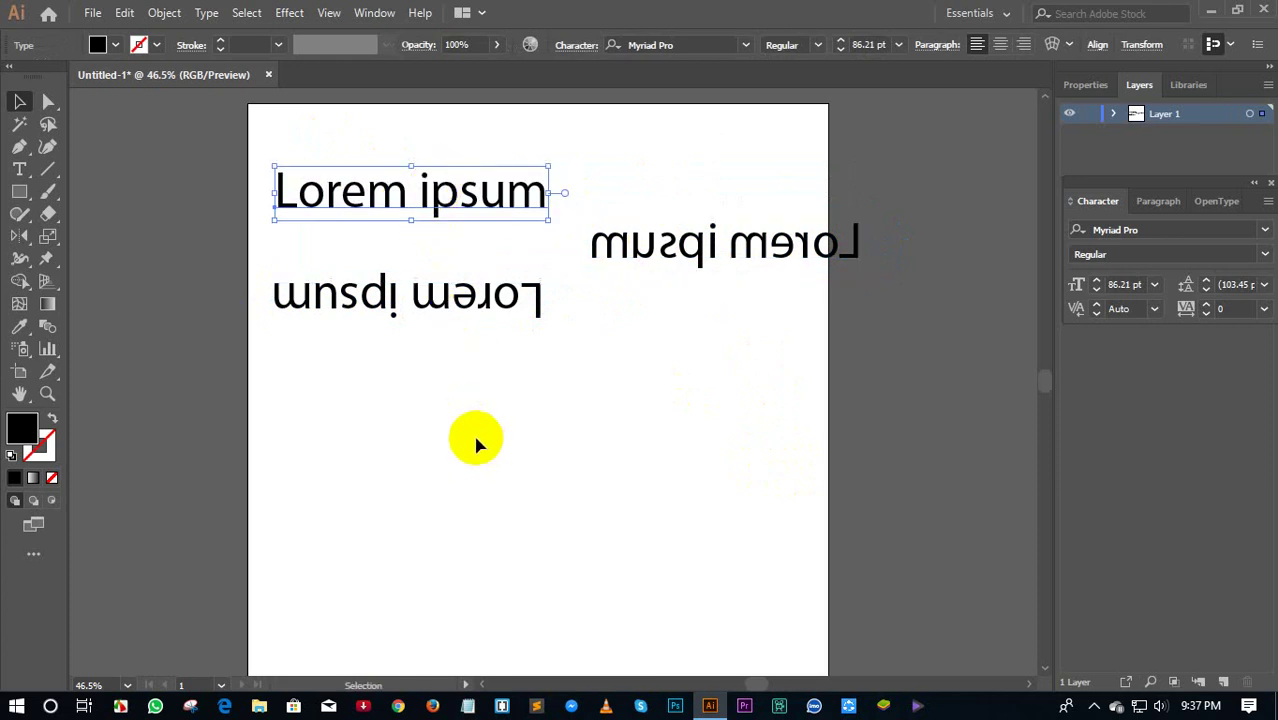
- Fine-tune the mirrored copy's position and marquee-select all three texts
{"action": "left_click_drag", "start_coordinate": [616, 256], "coordinate": [594, 262]}
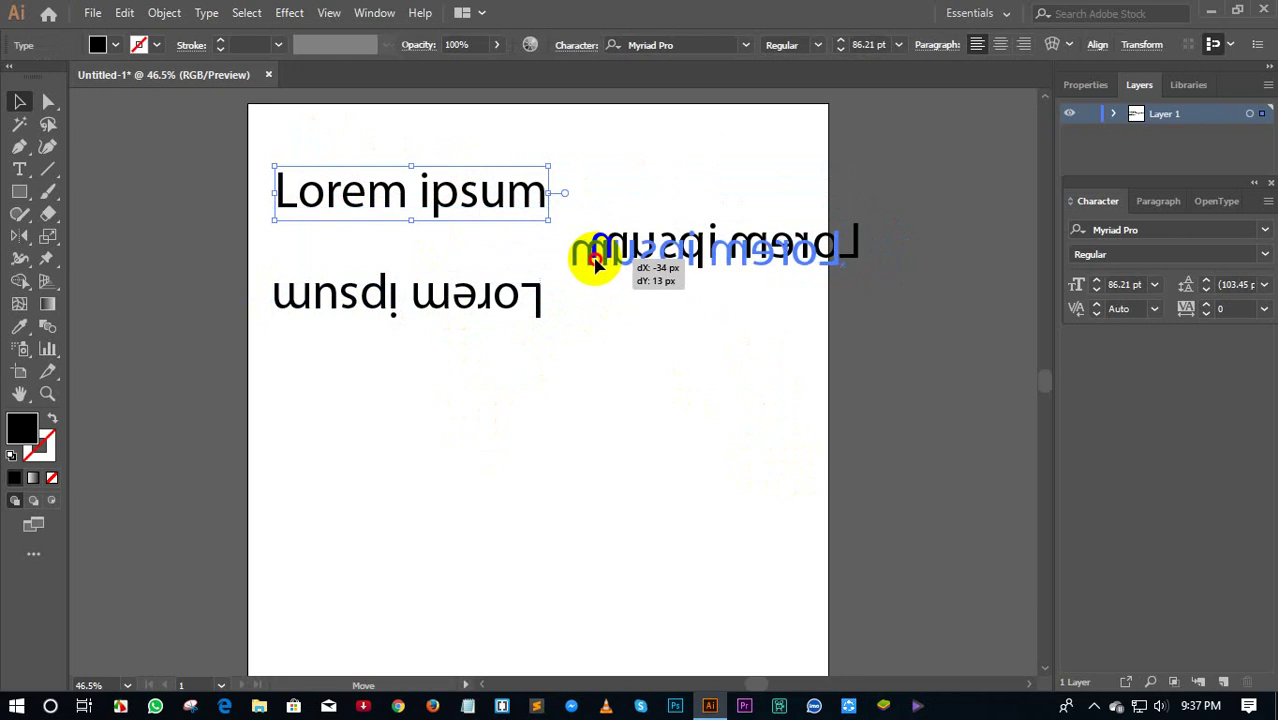
{"action": "left_click_drag", "start_coordinate": [594, 262], "coordinate": [591, 254]}
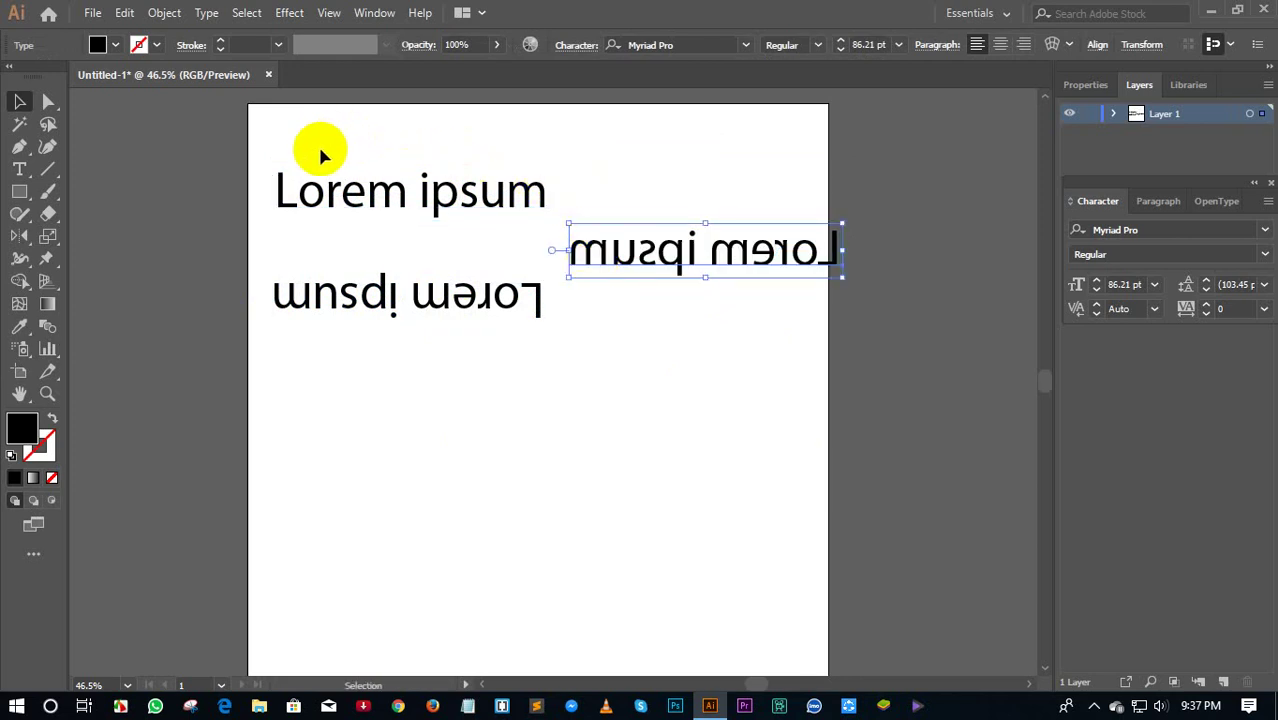
{"action": "left_click_drag", "start_coordinate": [320, 148], "coordinate": [595, 343]}
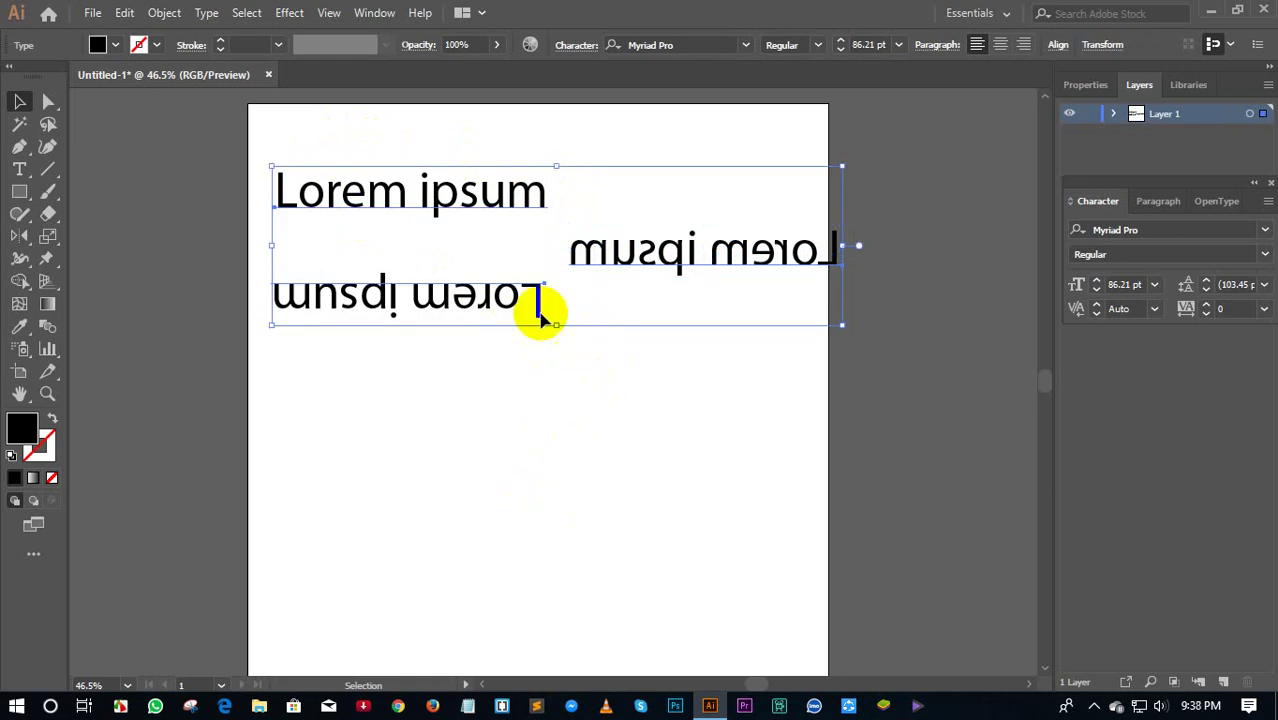
- Minimize Illustrator to the taskbar to show the Windows desktop
{"action": "left_click", "coordinate": [1211, 10]}
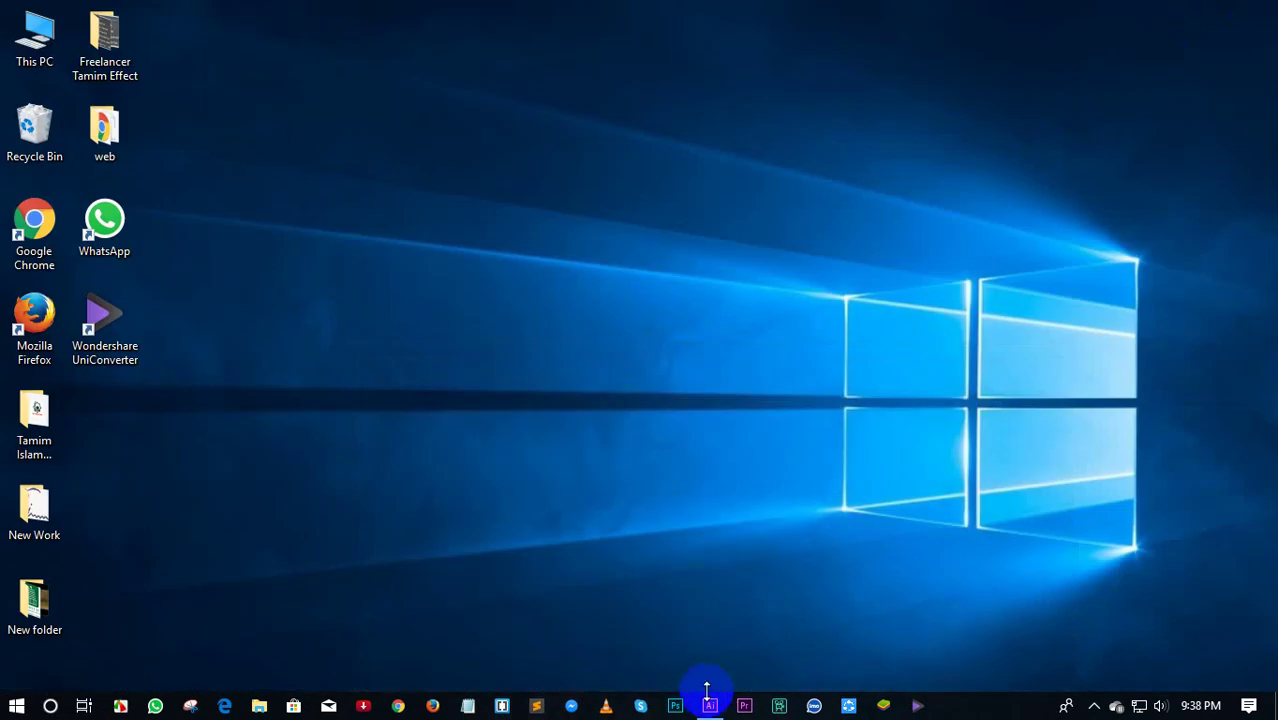